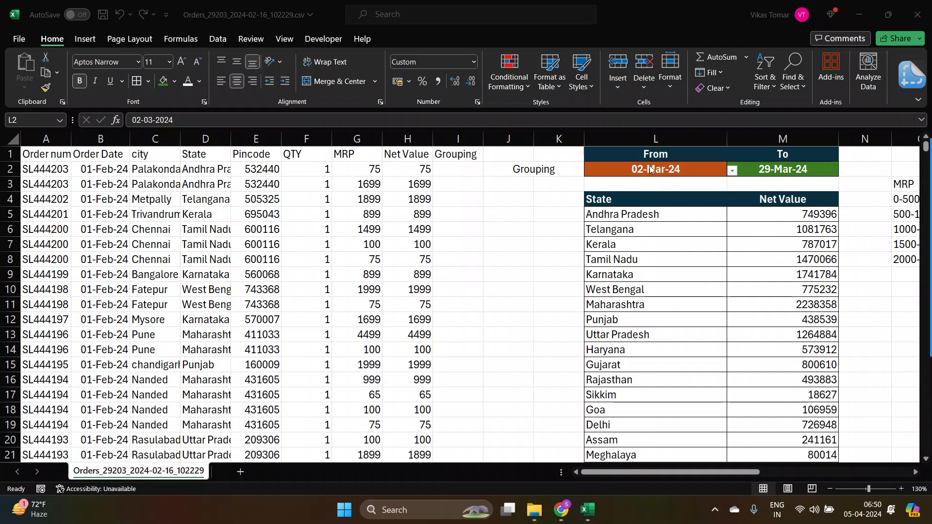
Review the MRP grouping table with its net values and the IF and AND labels beside it.
left_click(771, 170)
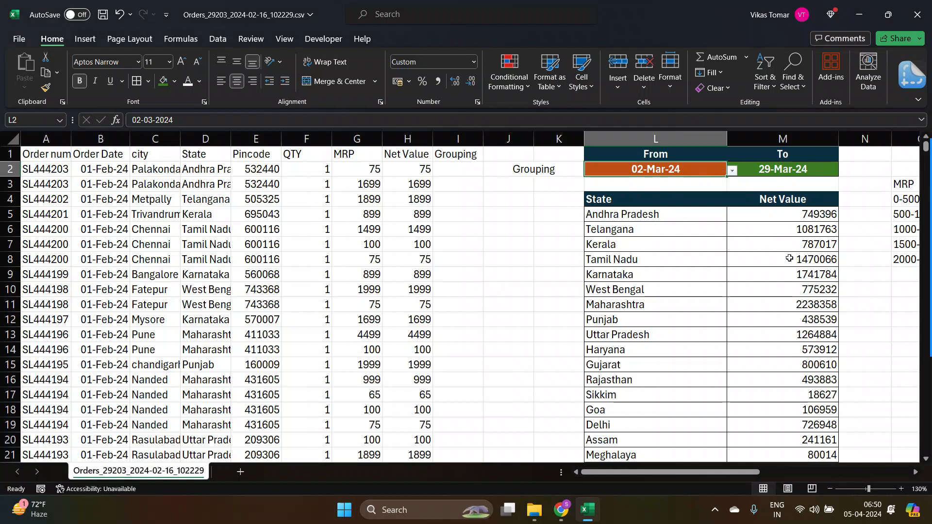
left_click(451, 209)
key("Right")
key("Right")
key("Right")
key("Right")
key("Right")
key("Right")
key("Right")
key("Right")
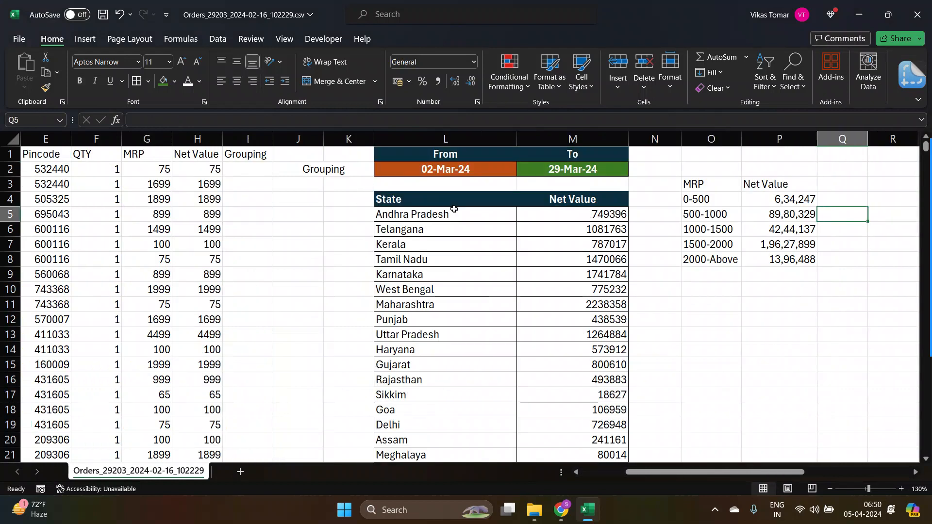
key("Left")
key("Up")
key("Left")
key("shift+Down")
key("shift+Down")
key("shift+Down")
key("shift+Down")
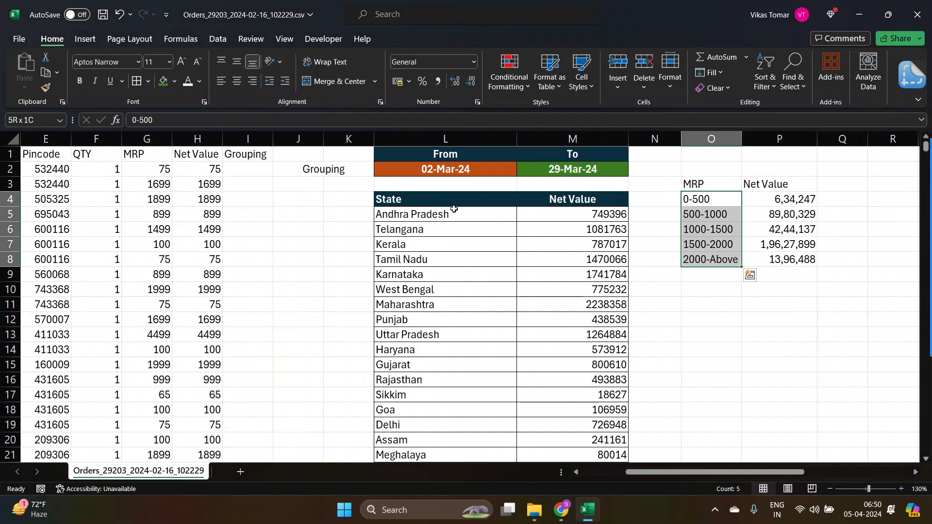
key("Up")
key("Up")
key("Up")
key("Right")
key("Right")
key("Right")
key("Right")
key("Right")
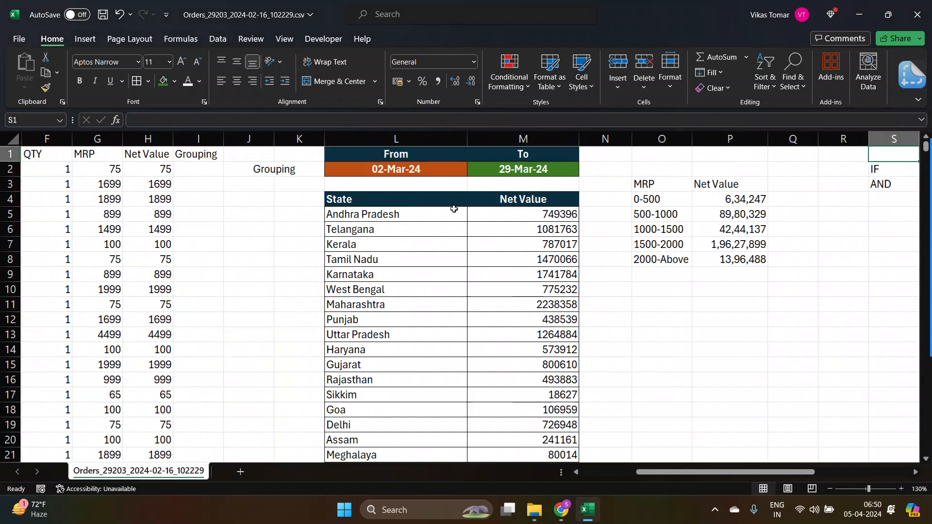
key("Left")
key("Down")
key("shift+Down")
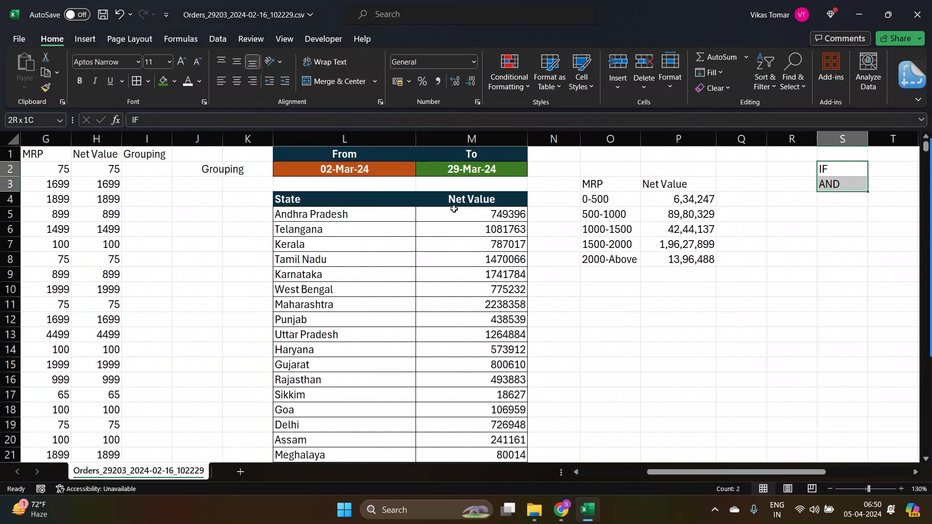
key("Down")
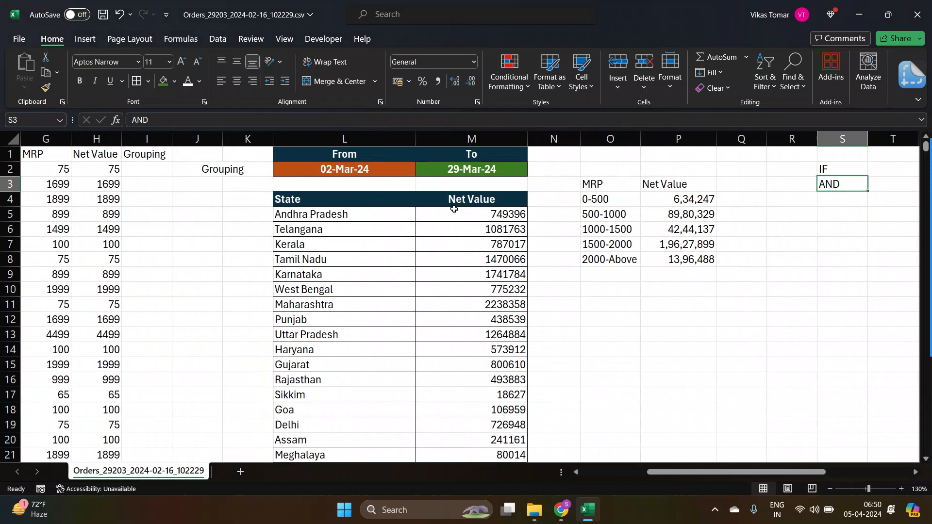
Make the IF label in S2 bold.
key("Up")
key("shift+Right")
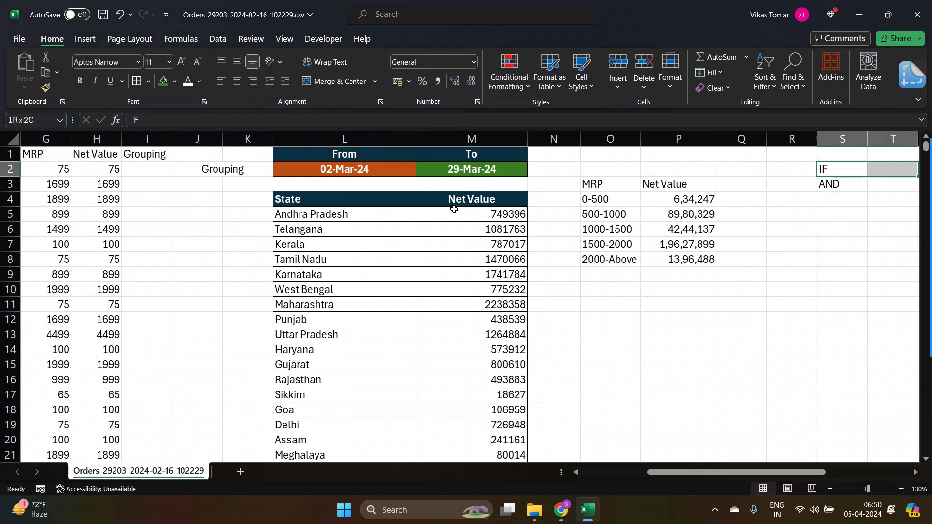
key("ctrl+b")
key("Down")
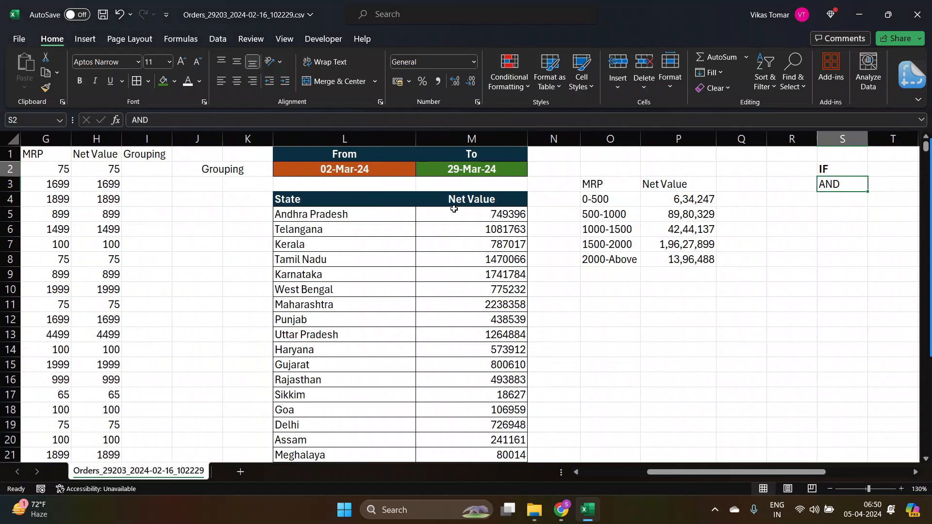
key("Up")
key("shift+Right")
key("Down")
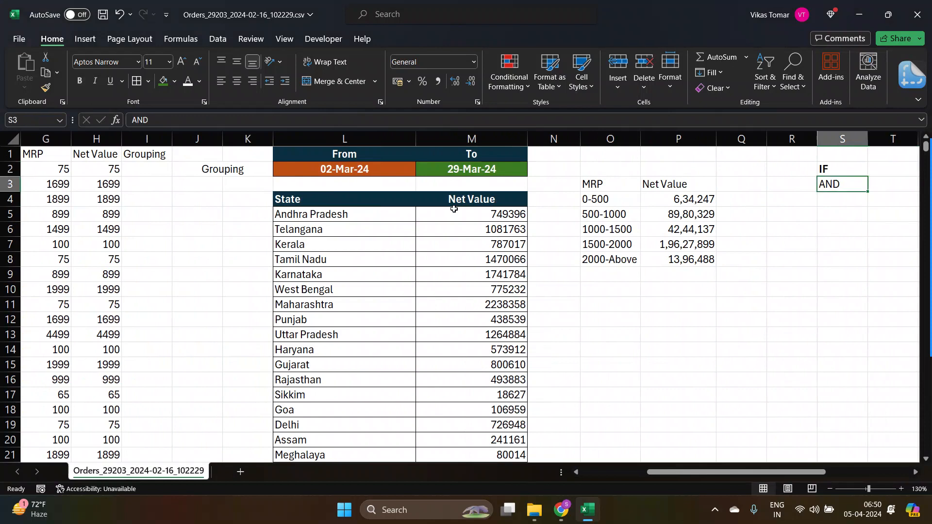
key("Right")
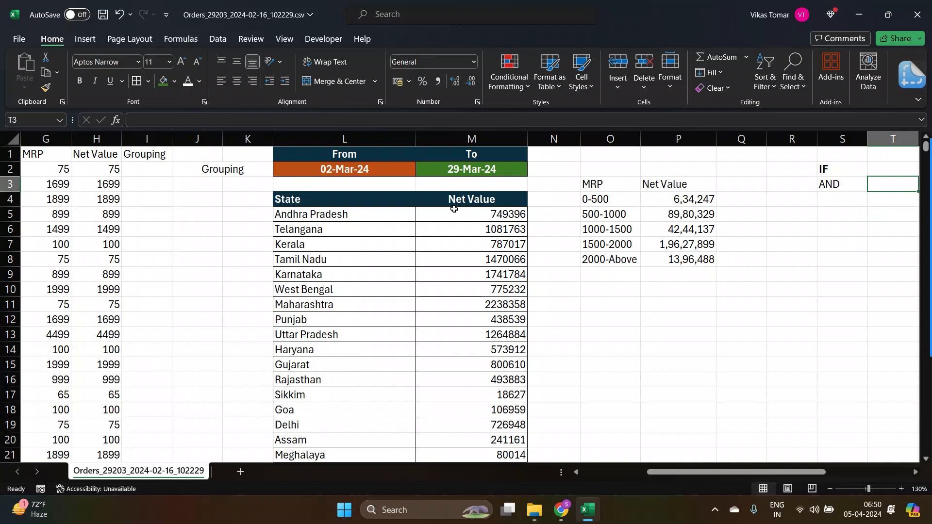
key("Left")
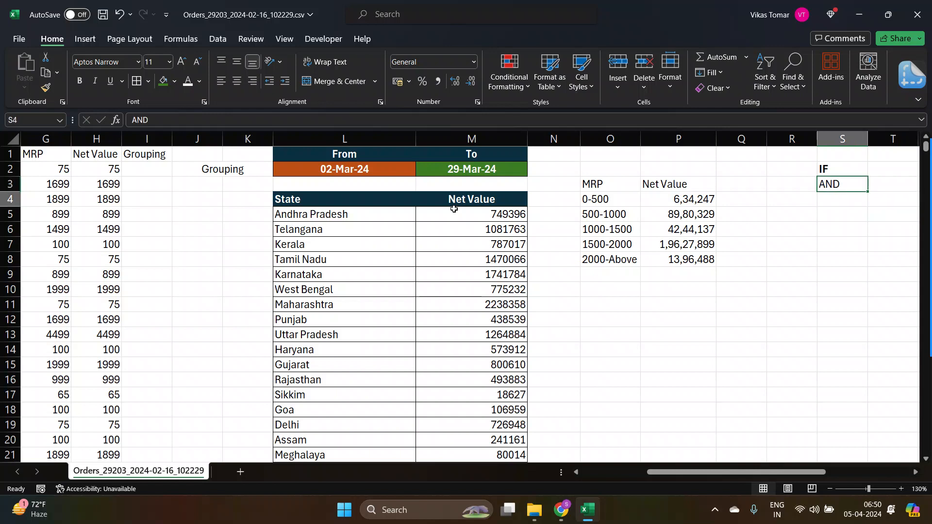
key("Down")
key("Down")
key("Right")
key("Right")
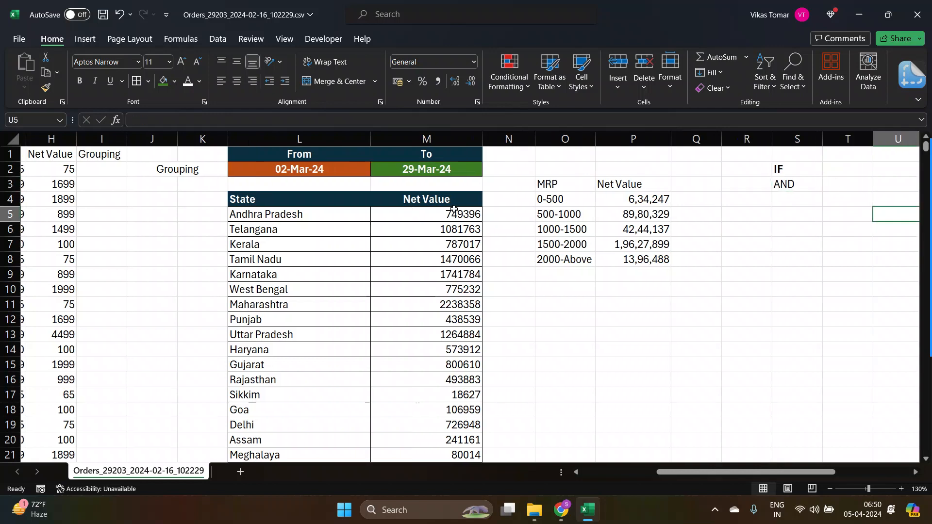
key("Right")
key("Right")
key("Left")
key("Up")
key("Left")
key("Left")
key("Down")
key("Up")
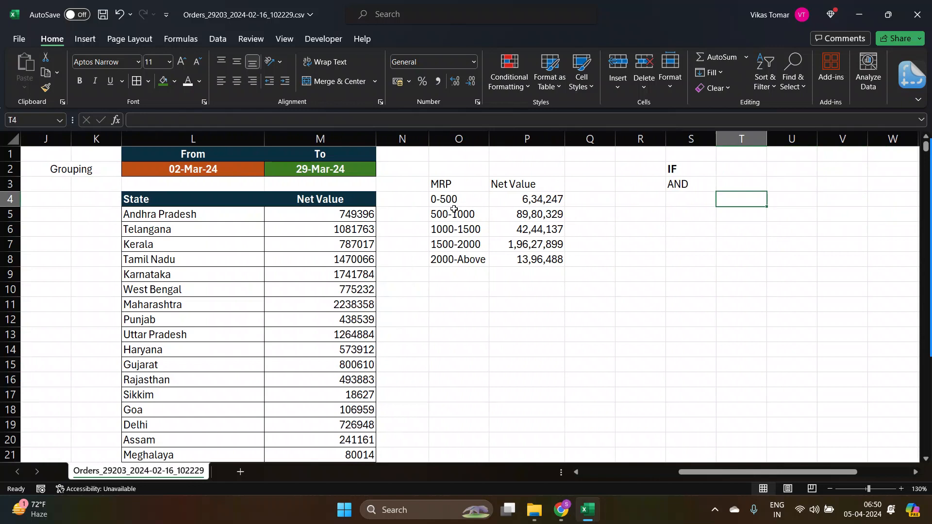
key("Left")
key("Up")
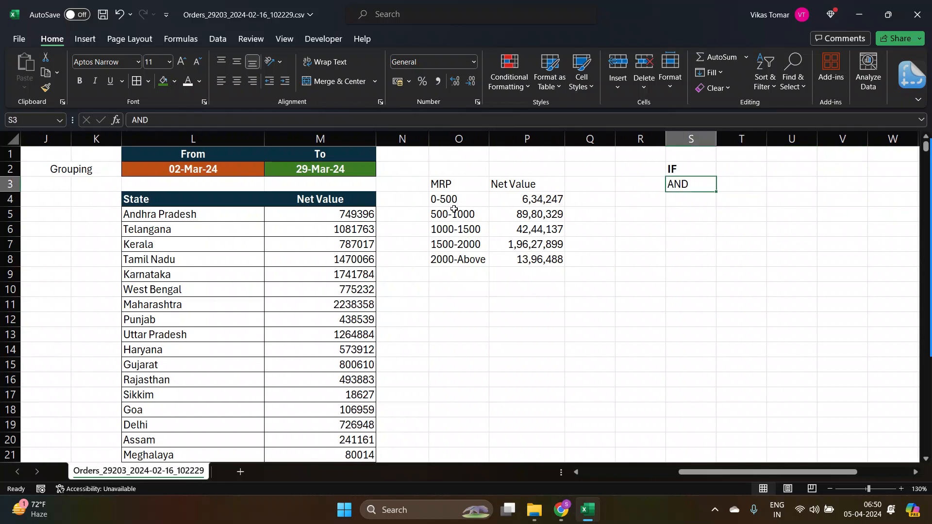
key("Down")
key("Down")
key("Up")
key("Right")
key("Left")
key("Down")
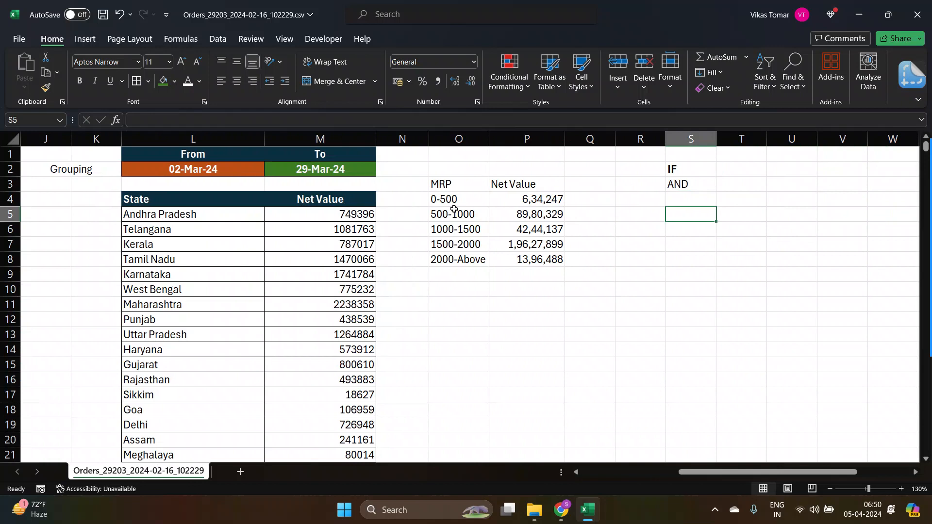
key("Right")
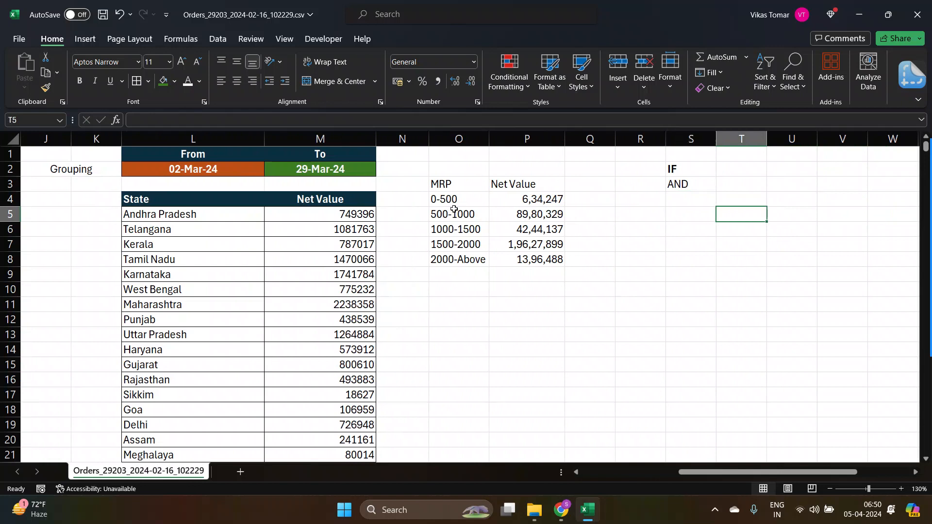
key("Left")
key("Up")
key("Down")
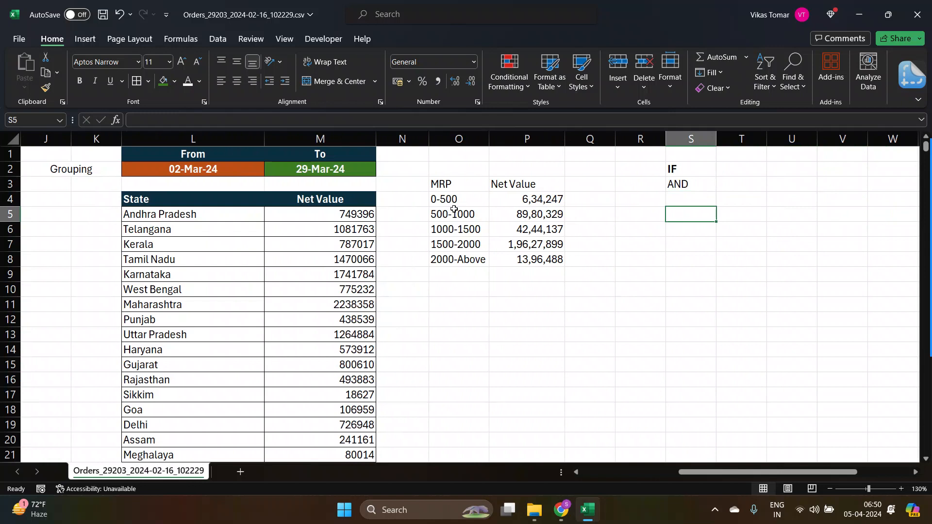
Enter the sample numbers 1, 2 and 4 in cells S5, T5 and U5.
type("1")
key("Return")
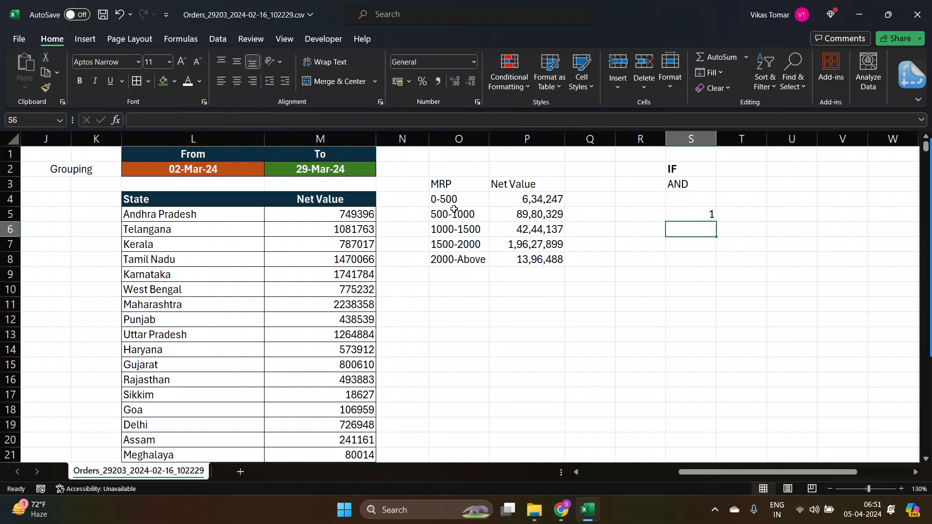
key("Up")
key("Right")
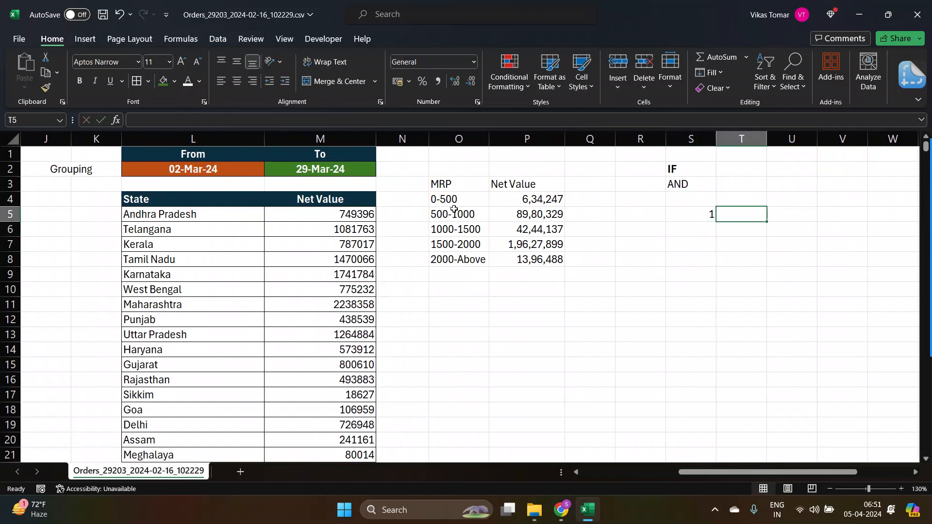
type("2")
key("Return")
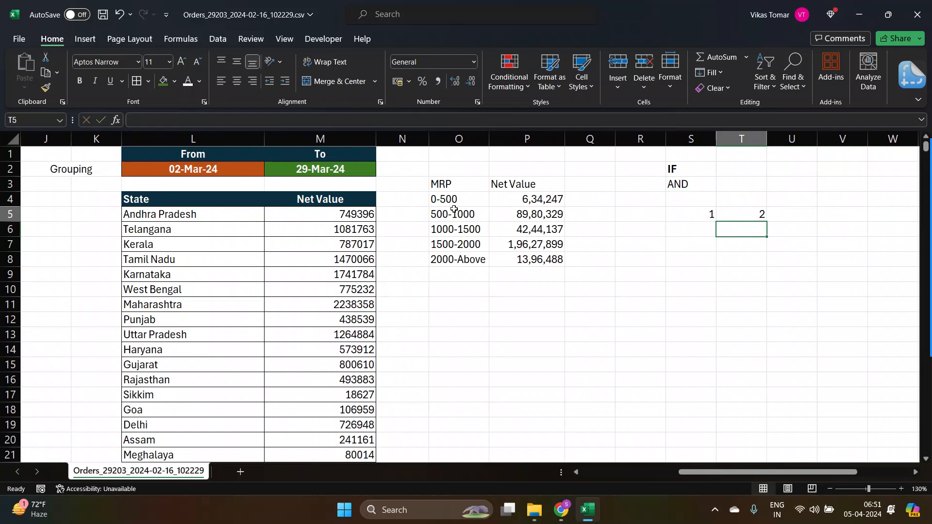
key("Up")
key("Right")
type("4")
key("Return")
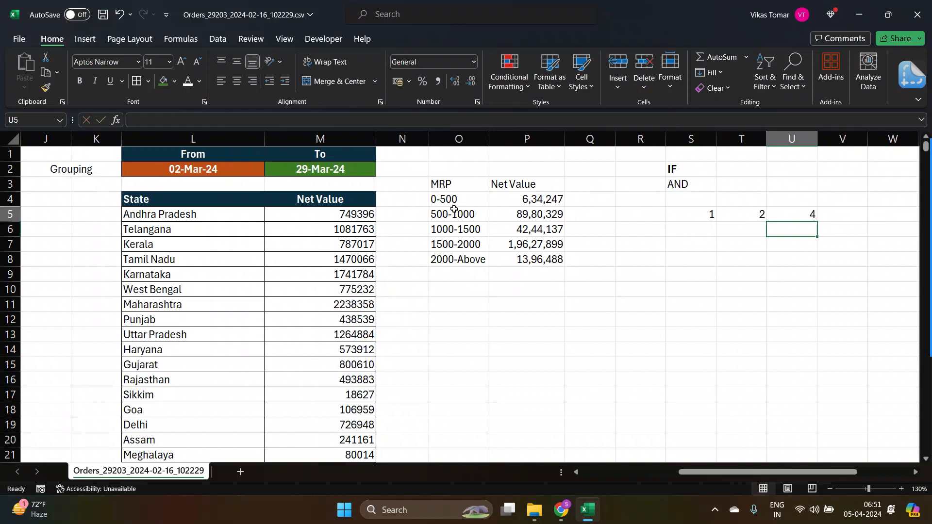
Enter TRUE in cell S7 below the sample numbers.
key("Up")
key("Left")
key("Left")
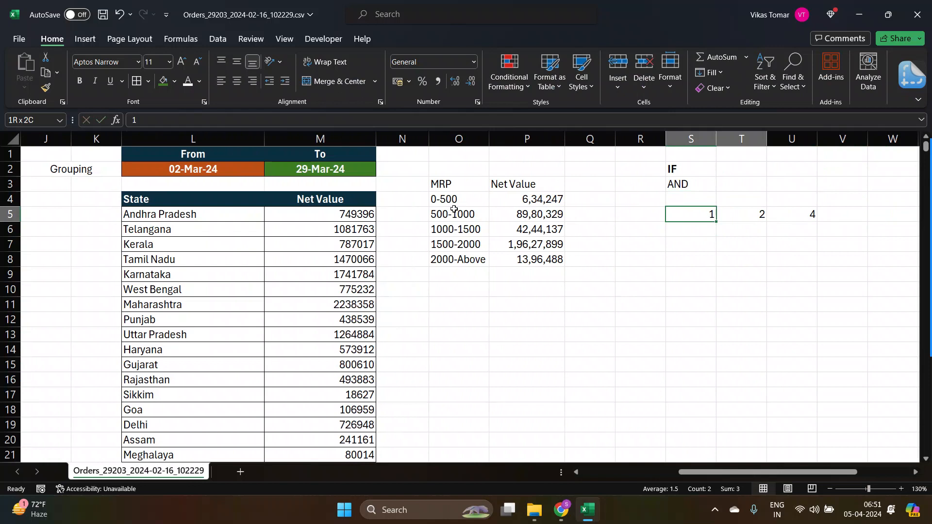
key("shift+Right")
key("shift+Right")
key("Down")
key("Down")
type("TR")
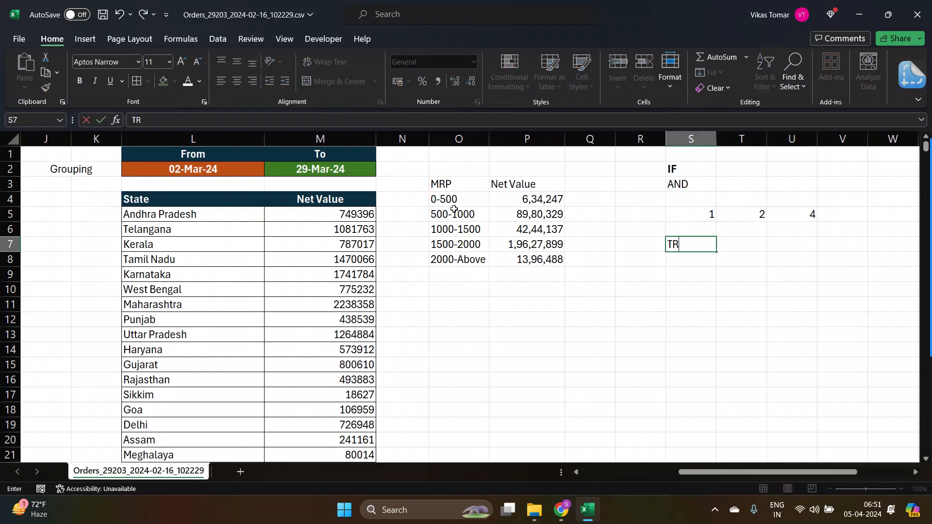
type("UE")
key("Return")
Enter a sample name as text in cell V5 next to the numbers.
key("Right")
key("Up")
key("Right")
key("Up")
key("Up")
key("Right")
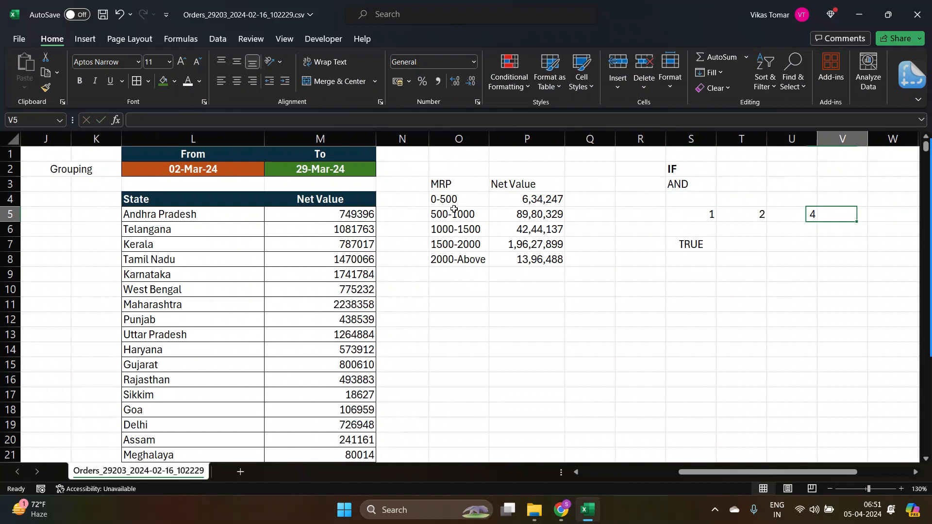
key("Right")
key("Left")
type("SANDEEP")
key("Return")
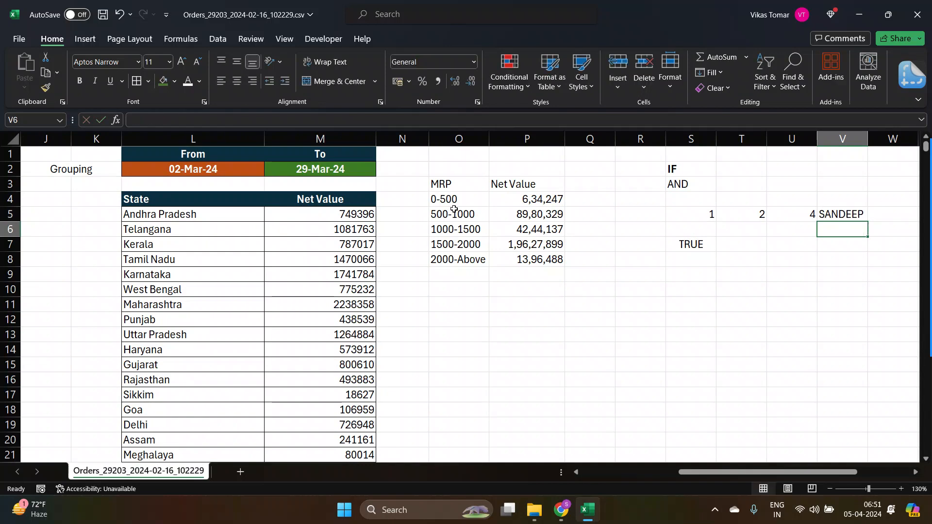
Replace S7 with a formula starting =IF(AND( whose first condition tests S5 equals 1.
key("Down")
key("Left")
key("Left")
key("Left")
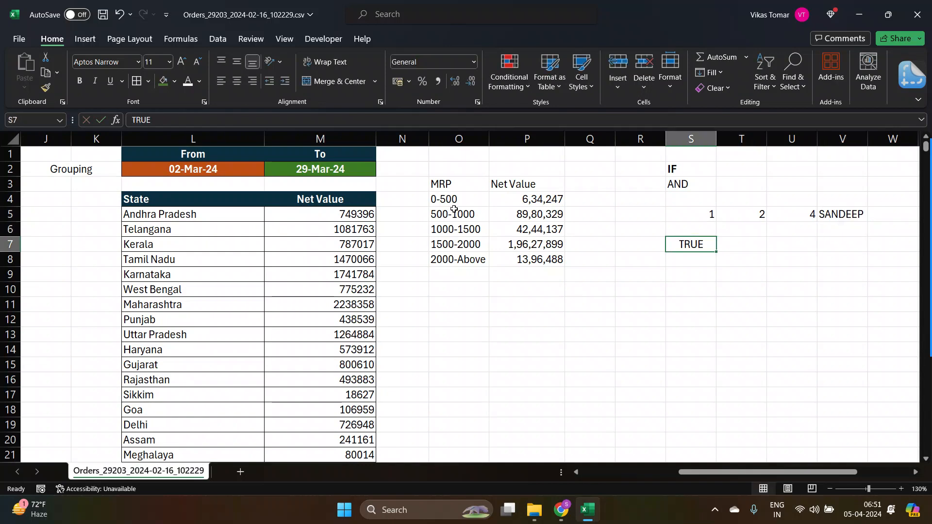
type("=")
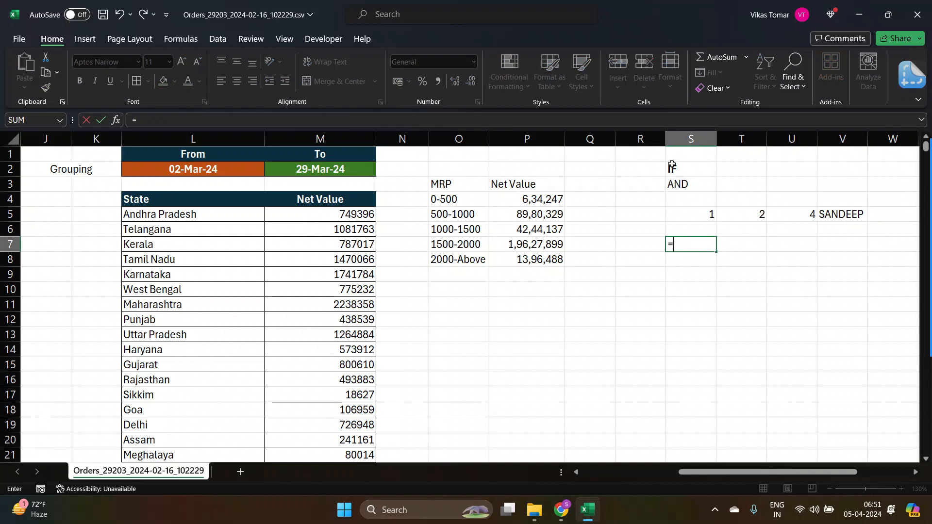
type("IF(")
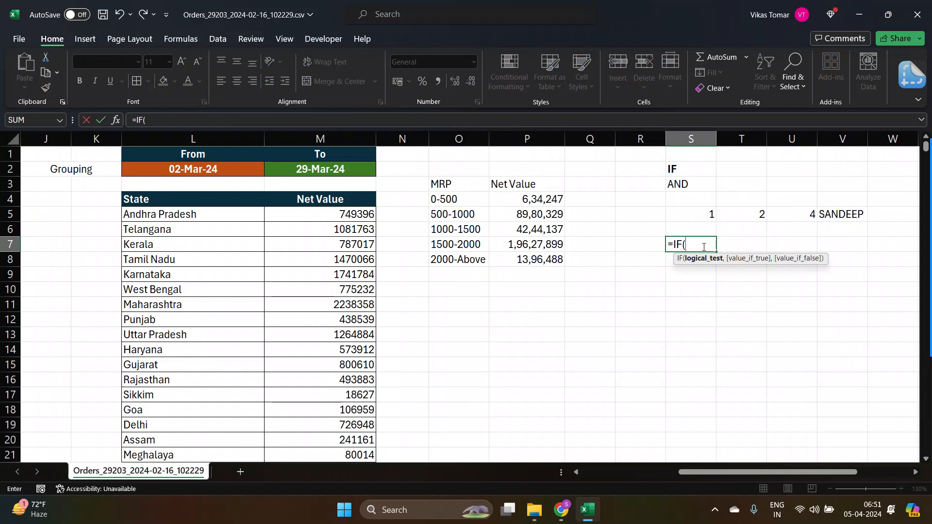
type("AND(")
left_click(703, 221)
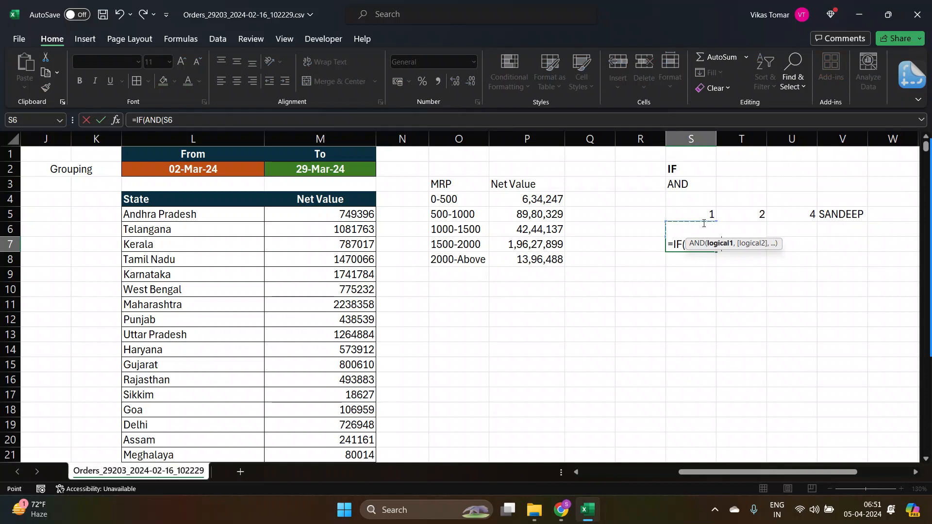
type("=")
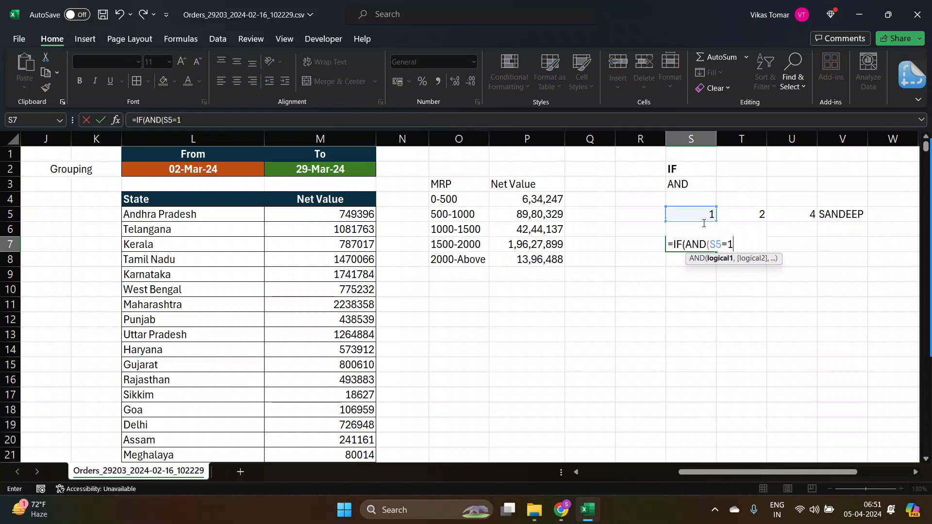
type("1,")
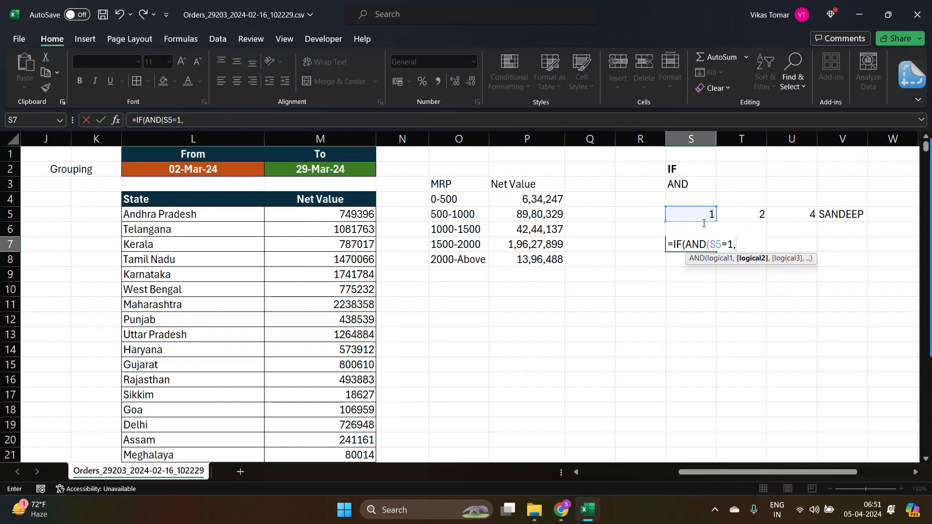
Add the conditions T5=2 and U5=4 to the AND function in S7 and close the AND.
left_click(703, 224)
key("Up")
key("Right")
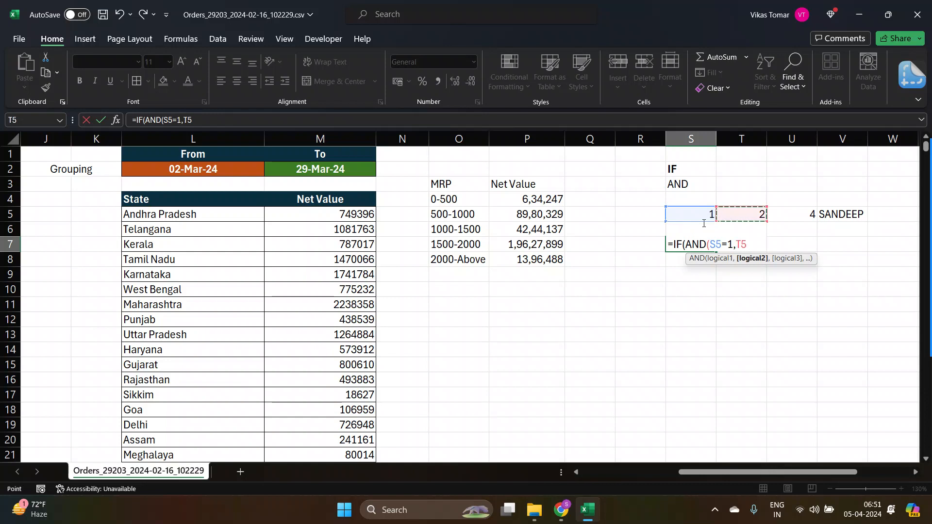
type("=2,")
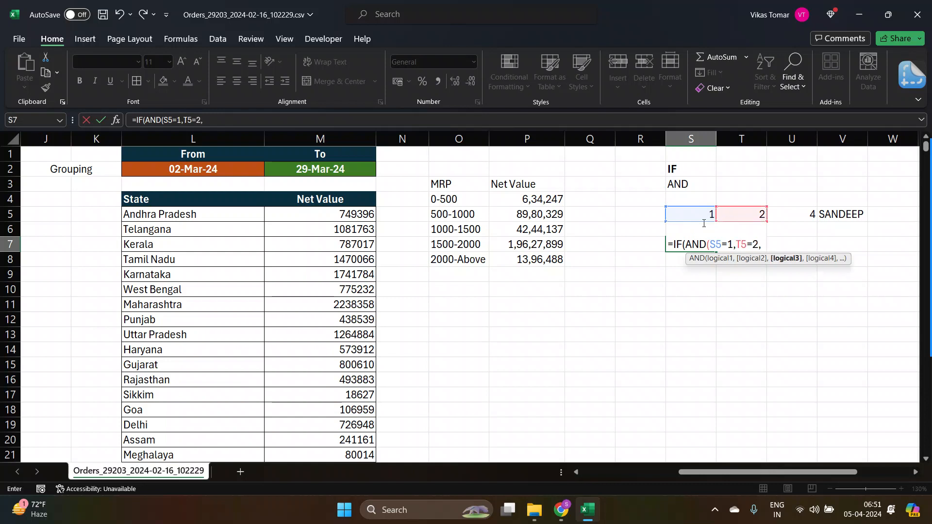
key("Right")
key("Right")
key("Up")
key("Up")
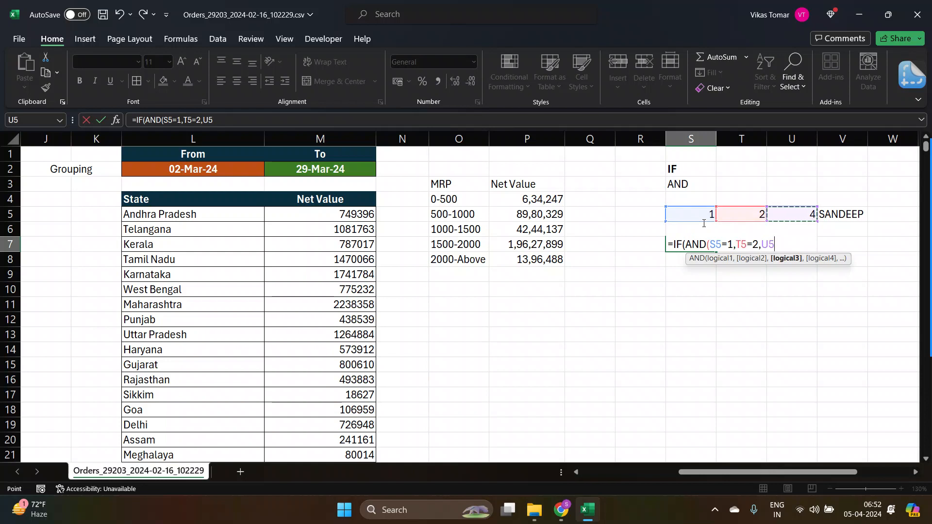
type("=4")
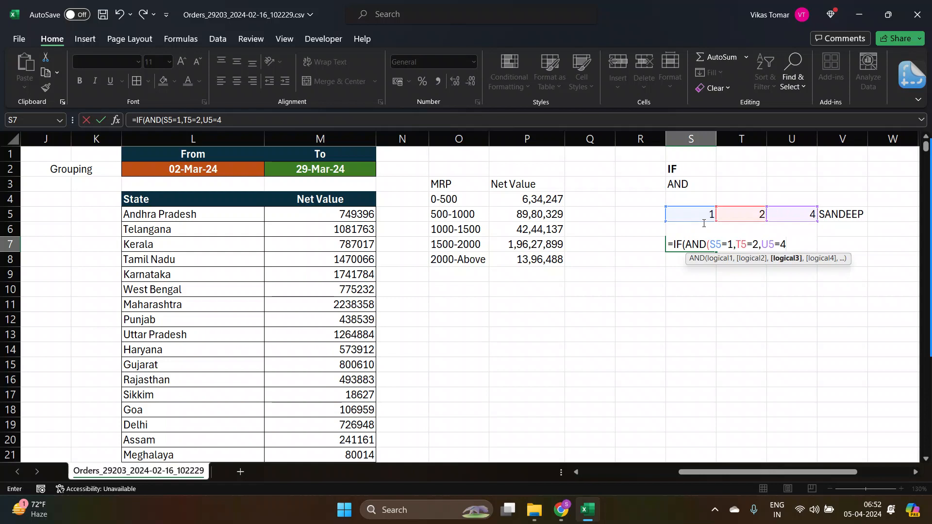
type(")")
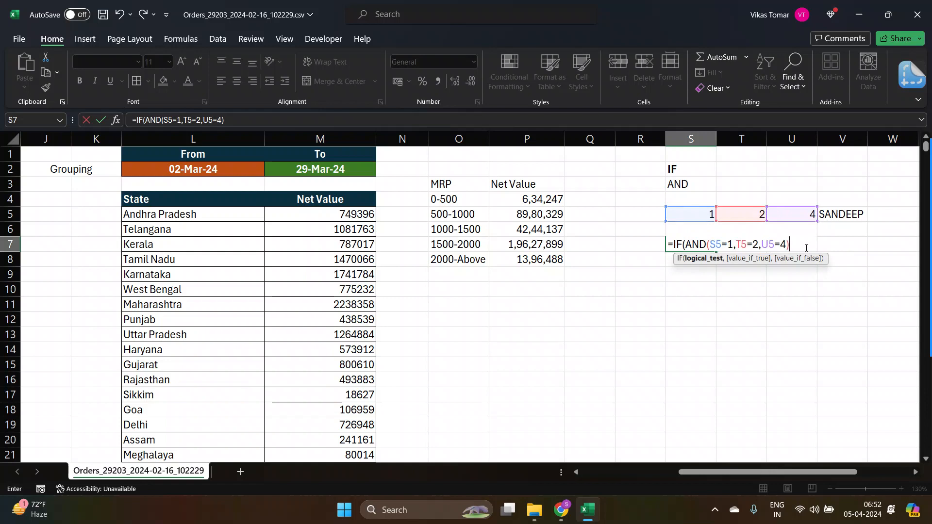
Finish the IF so it returns V5 when true and "-" when false, and enter the formula.
type(",")
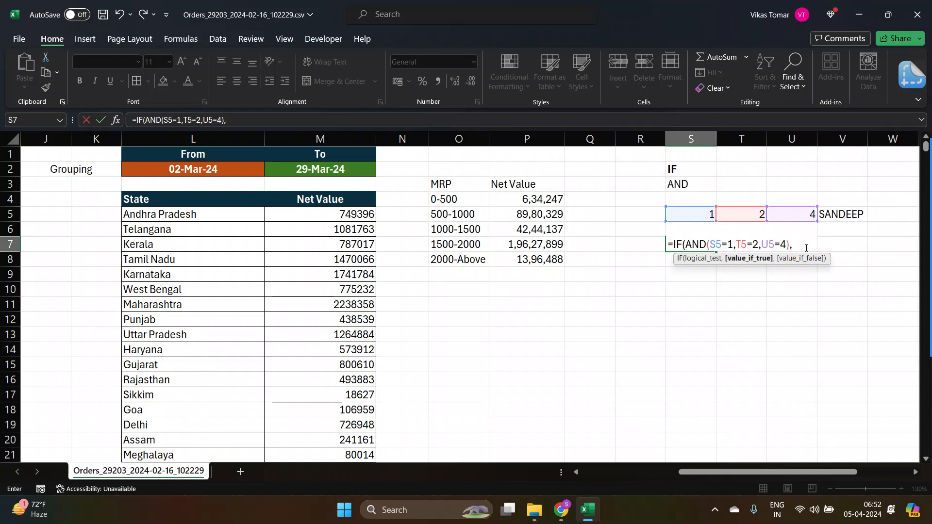
type("\"")
key("BackSpace")
left_click(842, 217)
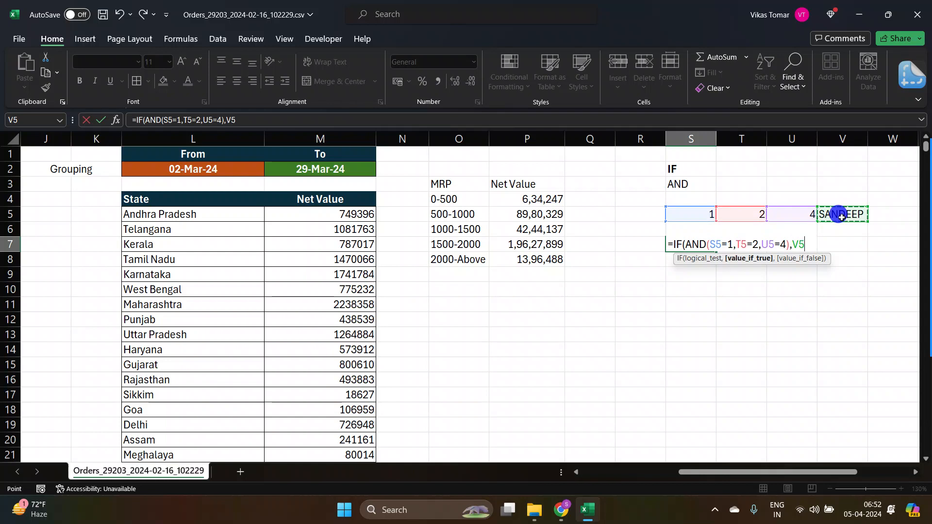
type(",-")
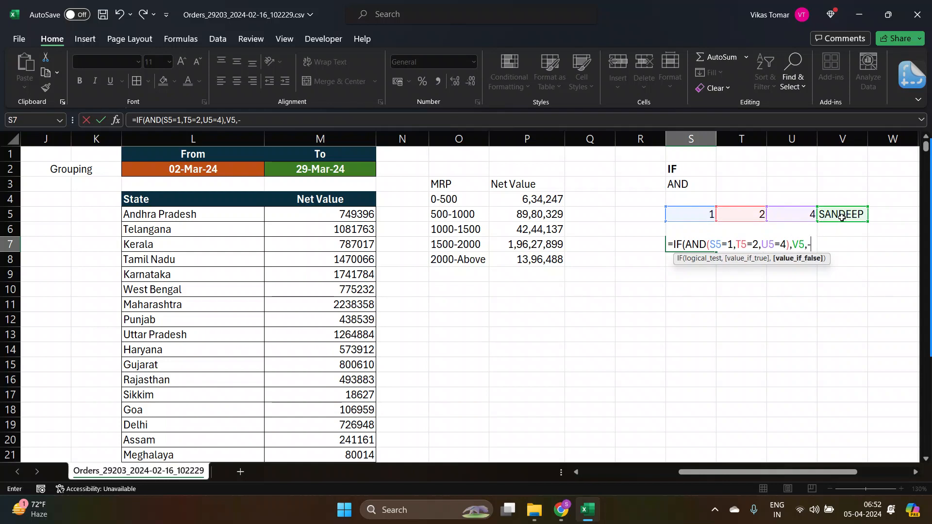
key("BackSpace")
type("\"-\")")
key("Return")
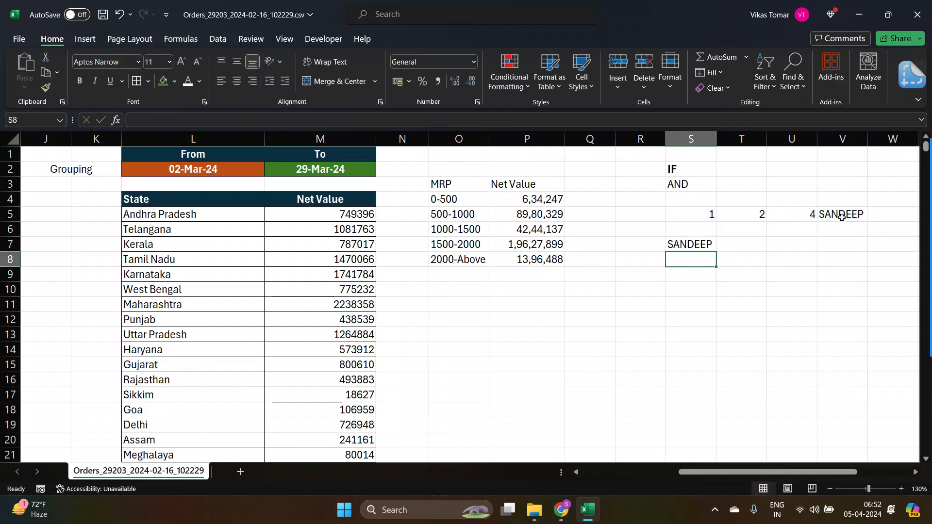
Review the sample cells S5:V5 and reopen the S7 formula for editing.
key("Up")
key("Right")
key("Up")
key("Up")
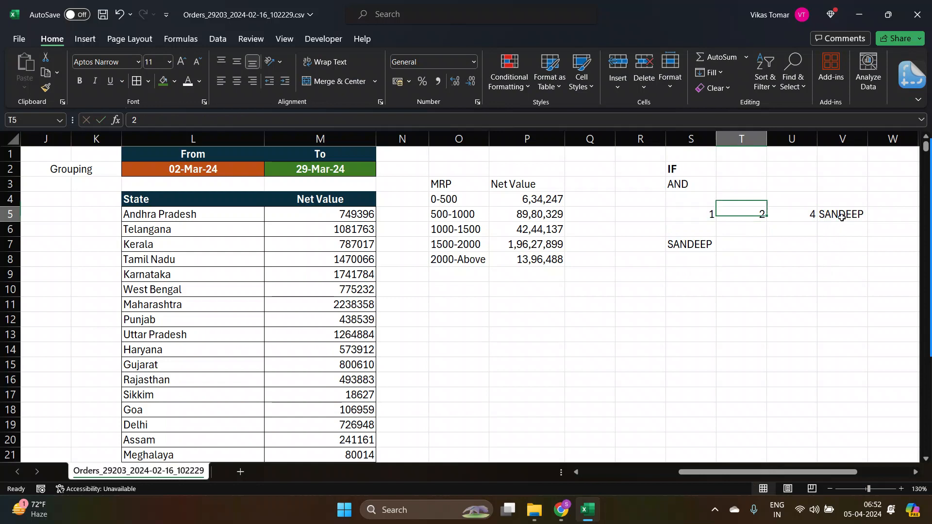
key("Right")
key("Left")
key("Left")
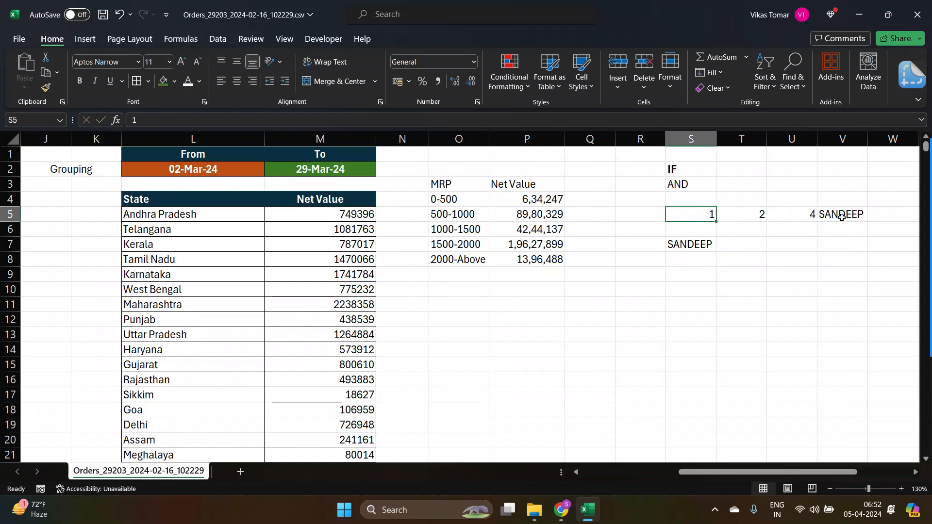
key("shift+Right")
key("shift+Right")
key("shift+Left")
key("shift+Left")
key("Down")
key("Down")
key("F2")
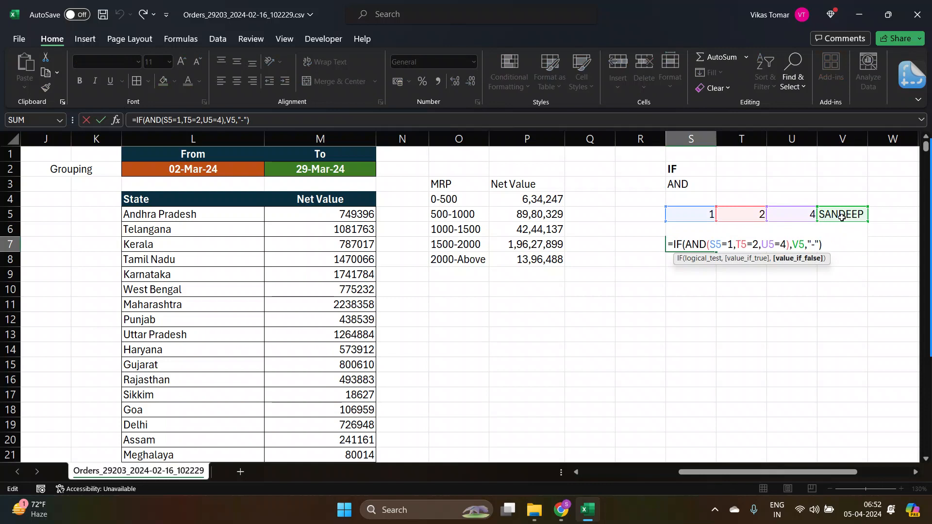
Copy the AND(S5=1,T5=2,U5=4) part of the S7 formula and leave the cell unchanged.
key("Left")
key("Left")
key("Left")
key("Left")
key("Left")
key("Left")
key("Left")
key("Left")
key("Left")
key("shift+Left")
key("shift+Left")
key("shift+Left")
key("shift+Left")
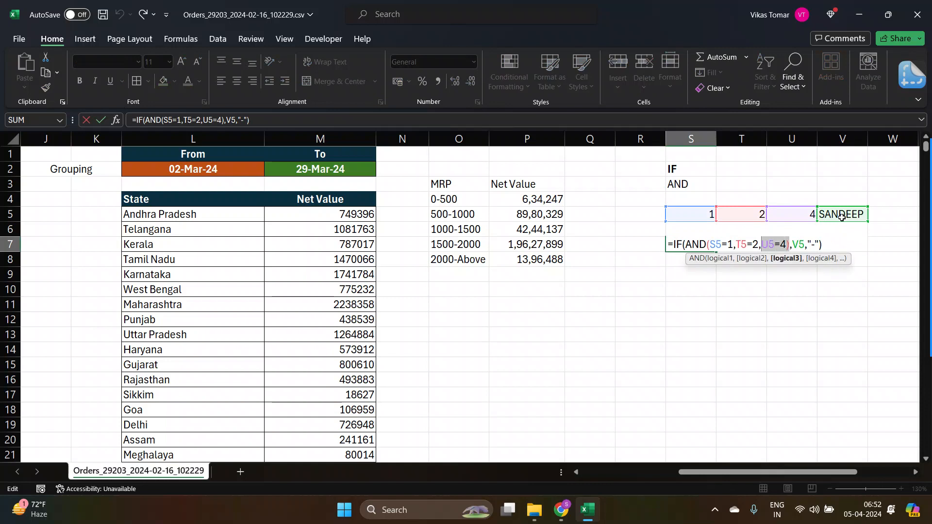
key("shift+Left")
key("shift+Left")
key("shift+Left")
key("shift+Left")
key("shift+Left")
key("shift+Left")
key("shift+Left")
key("shift+Left")
key("shift+Left")
key("shift+Left")
key("shift+Left")
key("shift+Left")
key("shift+Left")
key("shift+Left")
key("ctrl+c")
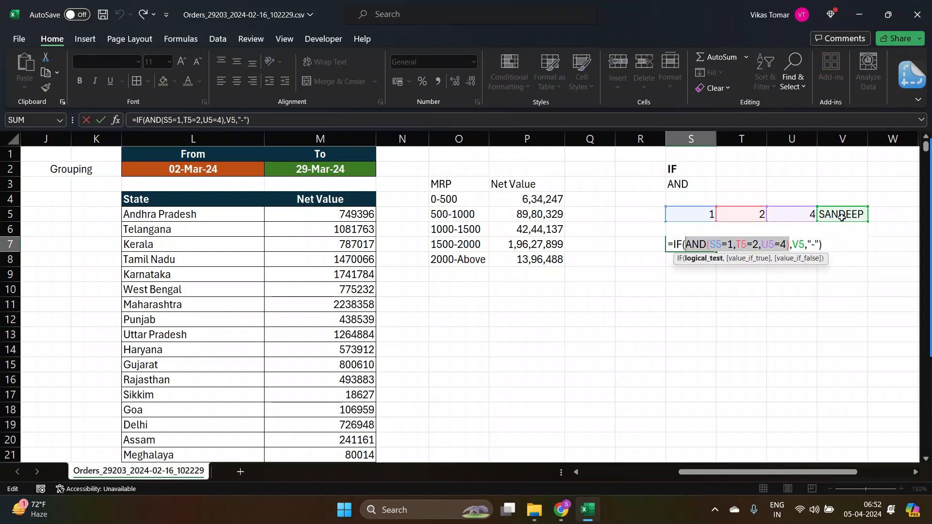
key("Escape")
Enter =AND(S5=1,T5=2,U5=4) in cell T6 by pasting the copied condition.
key("Right")
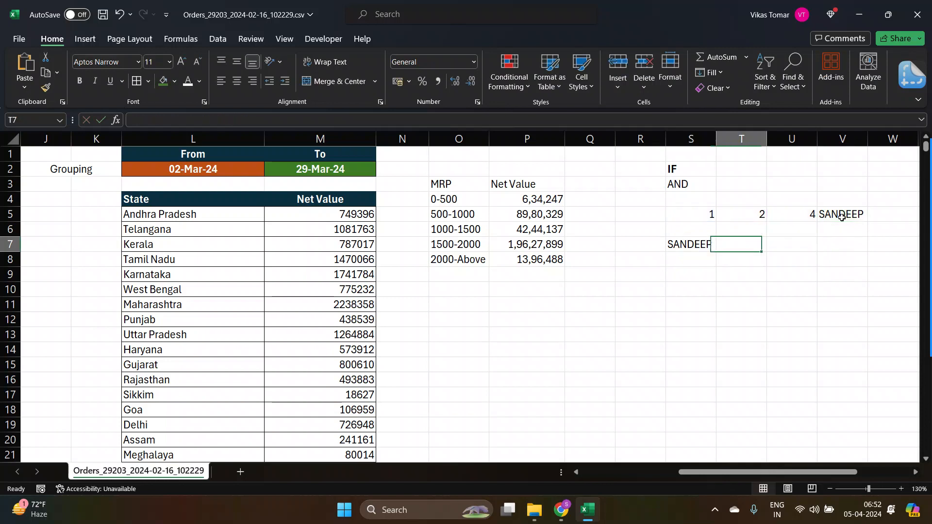
key("Up")
type("=")
key("ctrl+v")
type(")")
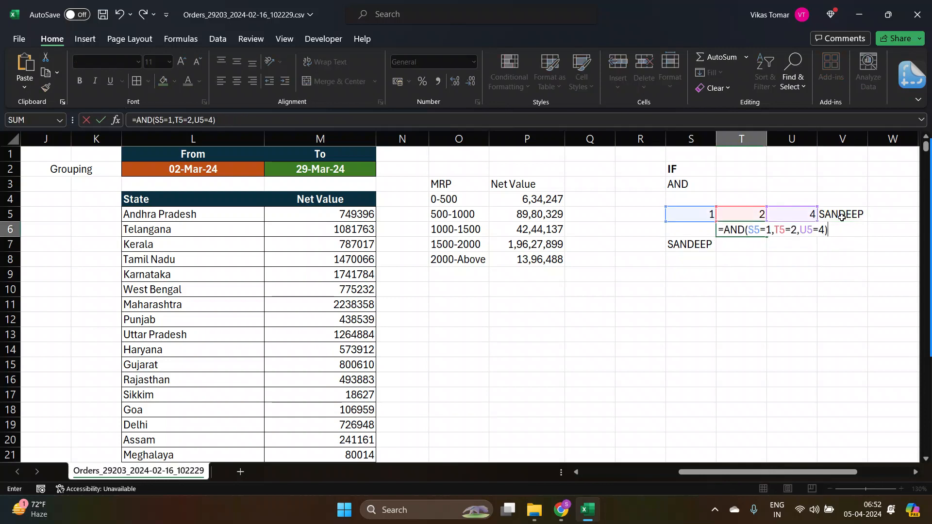
key("Return")
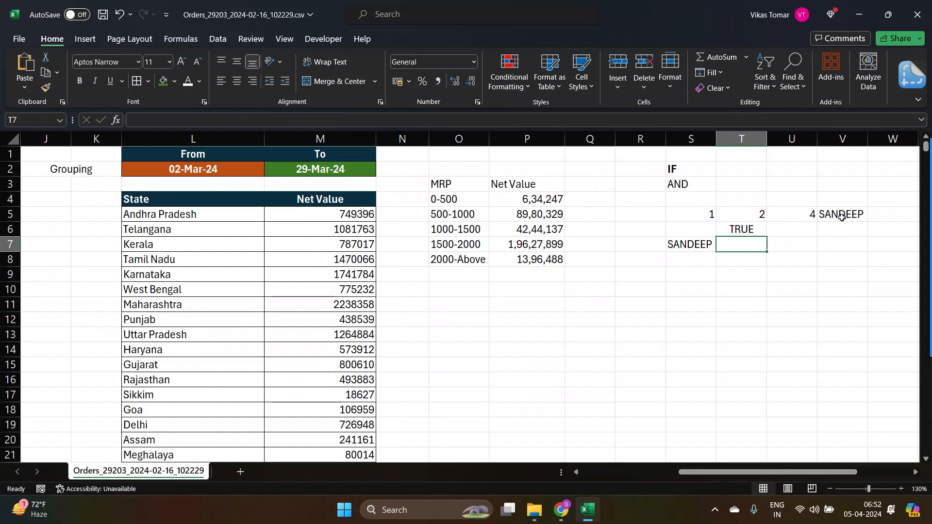
Inspect the IF formula in S7 alongside the AND result in T6.
key("Up")
key("Down")
key("Left")
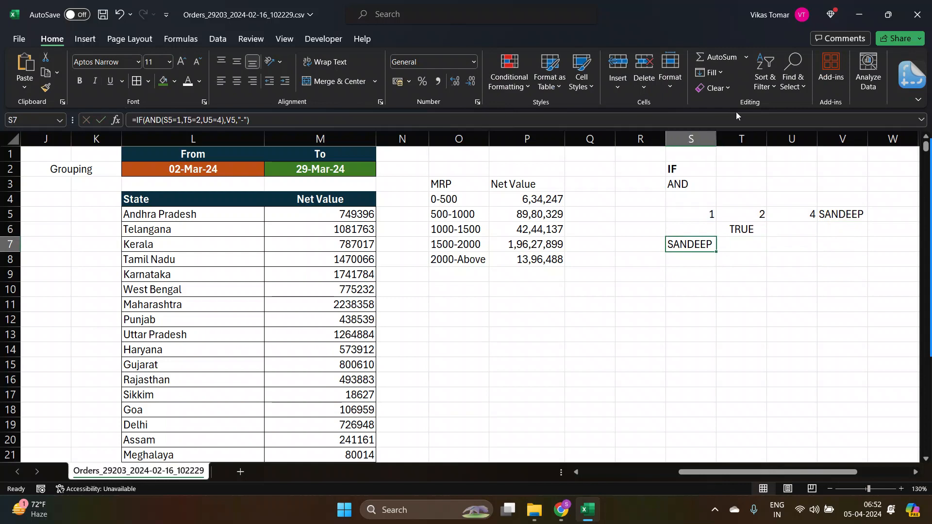
double_click(706, 248)
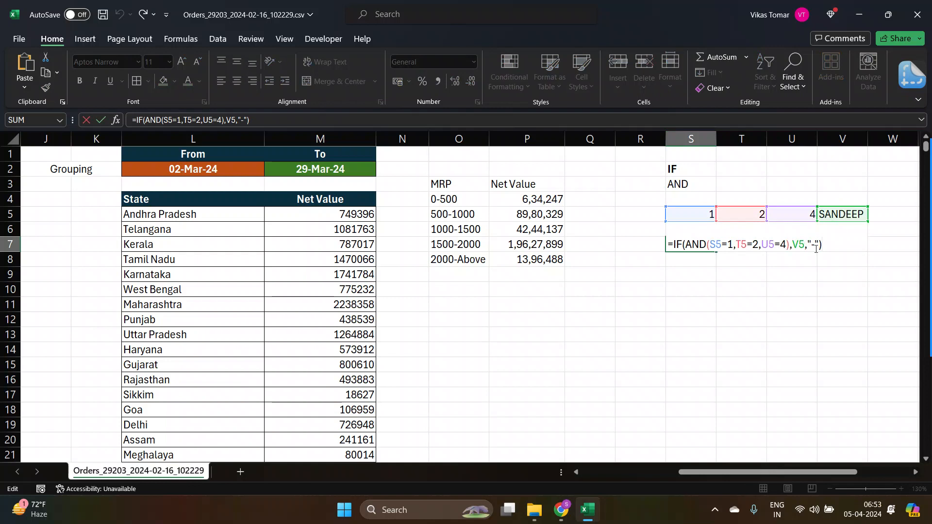
key("ctrl+Return")
key("Up")
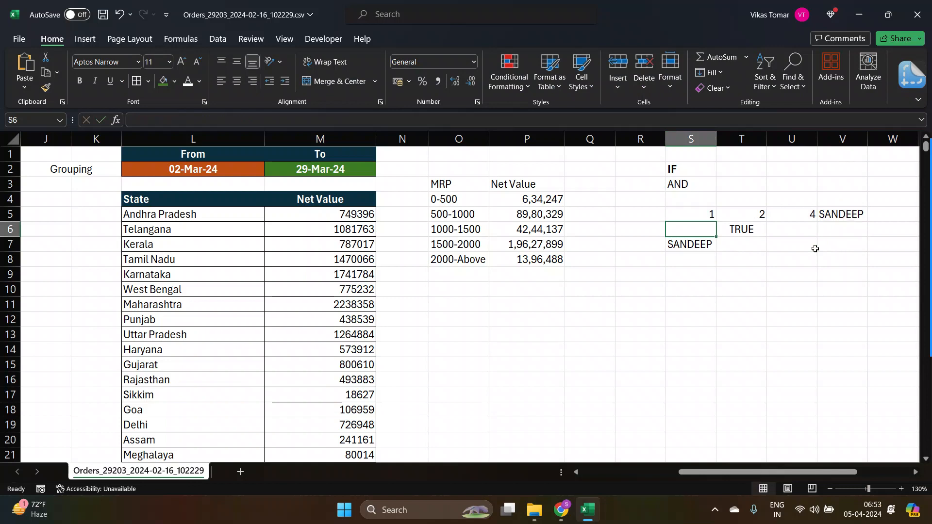
Set cell T5 to 1 to test the formulas.
key("Up")
key("Right")
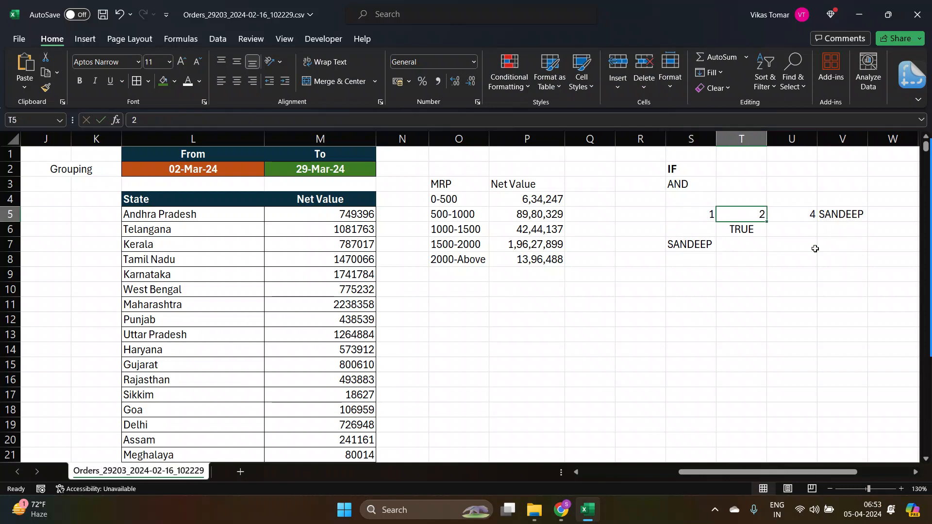
type("1")
key("Return")
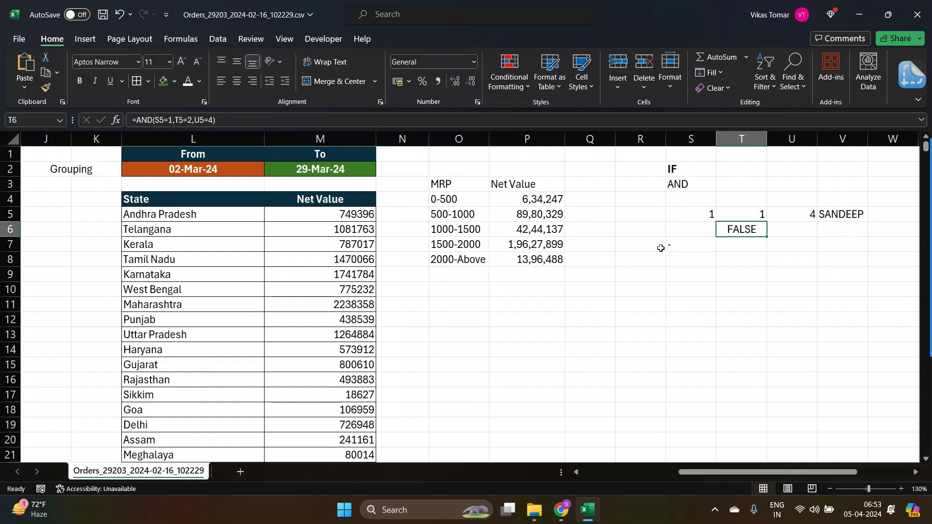
Check the IF and AND results in S7 and T6 and select the sample block S5:V7.
left_click(675, 246)
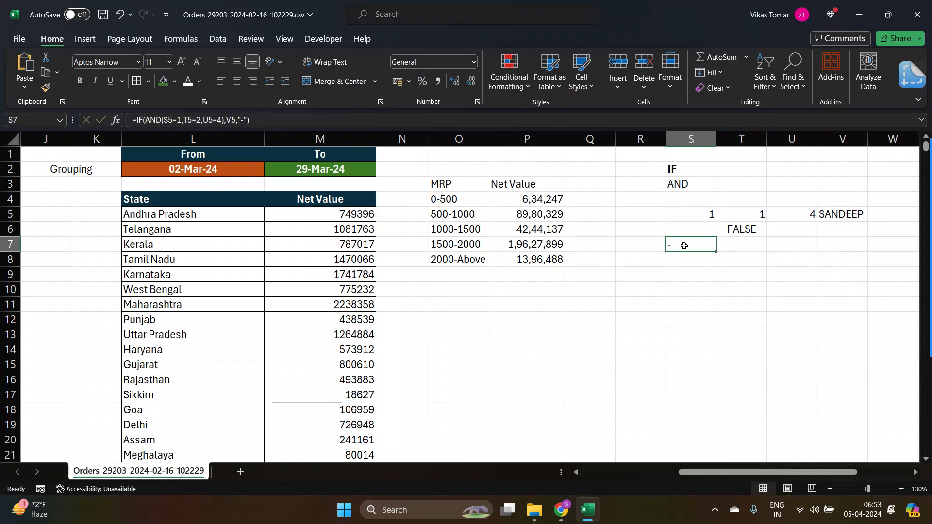
left_click(748, 225)
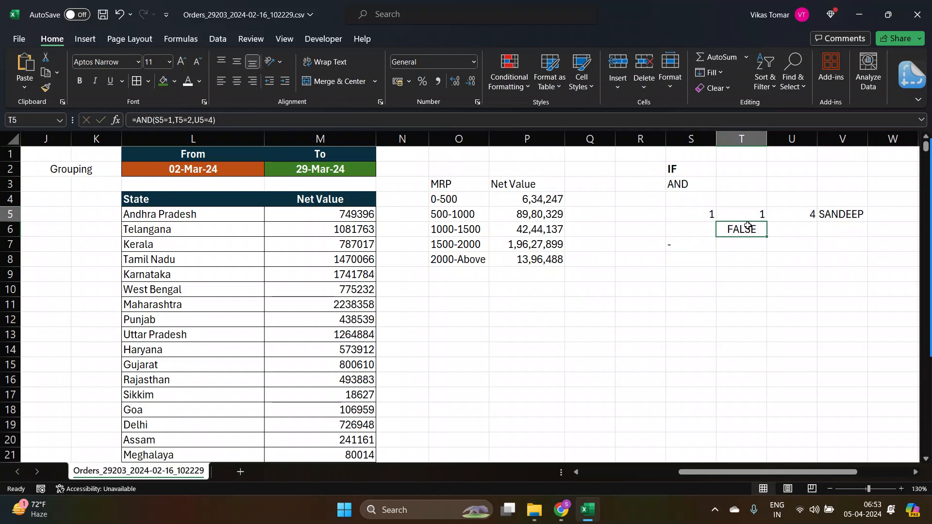
key("Left")
key("Up")
key("shift+Down")
key("shift+Down")
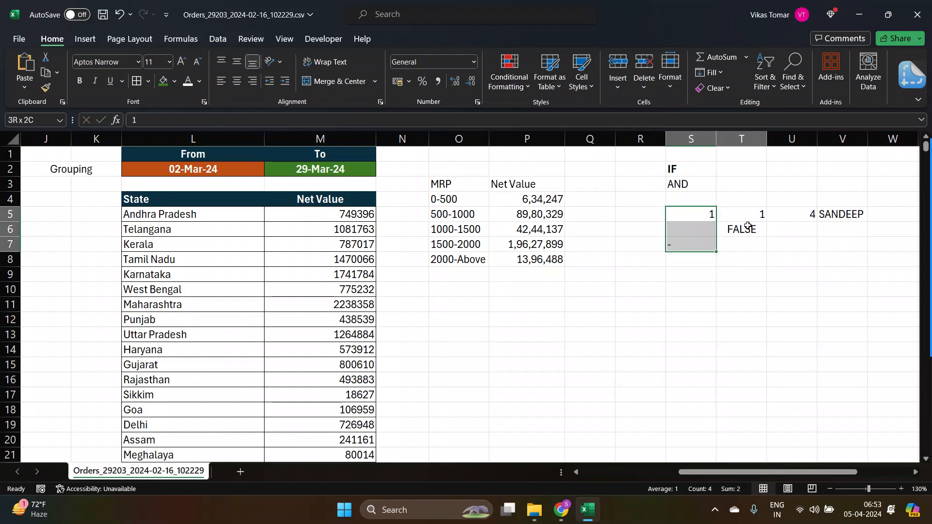
key("shift+Right")
key("shift+Right")
key("shift+Right")
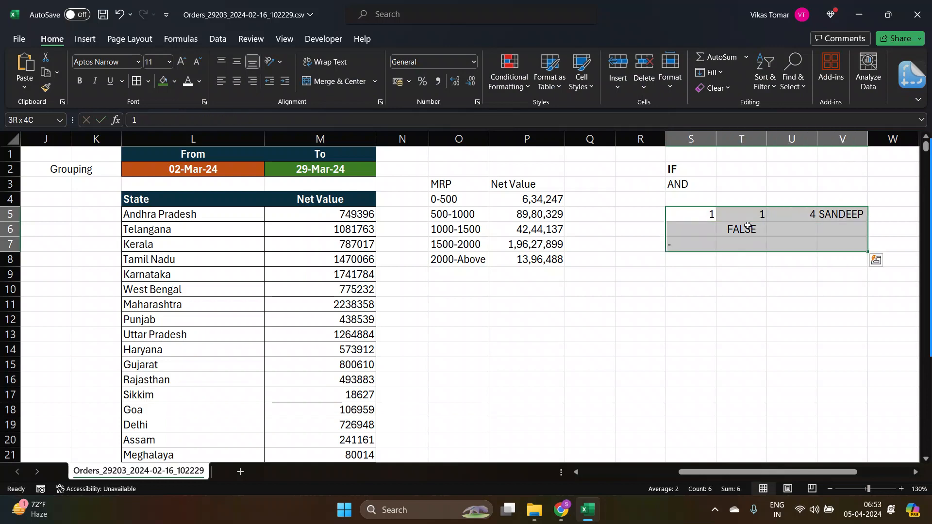
In Grouping cell I2, start the formula =IF(AND(G2>=0, testing the MRP lower bound.
key("Left")
key("ctrl+Left")
key("ctrl+Left")
key("ctrl+Left")
key("ctrl+Left")
key("ctrl+Left")
key("ctrl+Left")
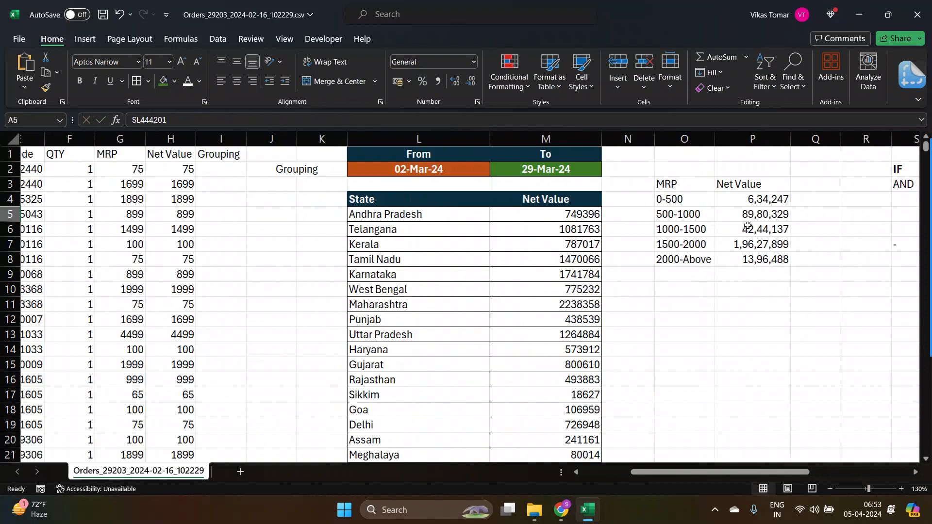
key("Up")
key("Right")
key("Right")
key("Right")
key("Right")
key("Right")
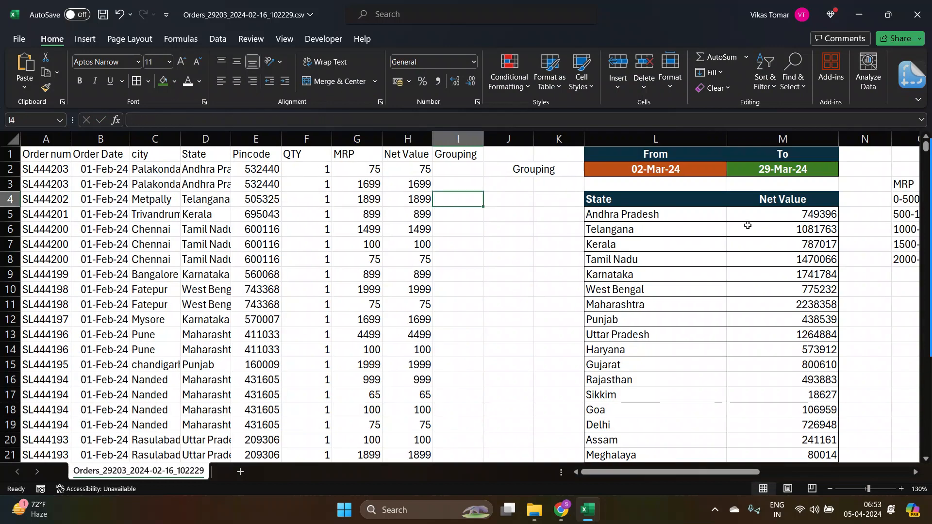
key("Up")
key("Up")
key("Up")
key("Down")
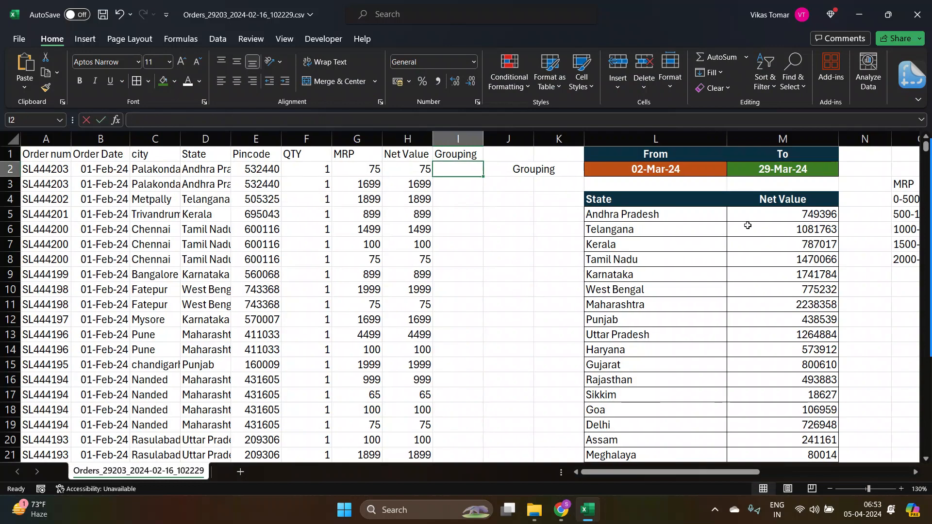
type("=IF(")
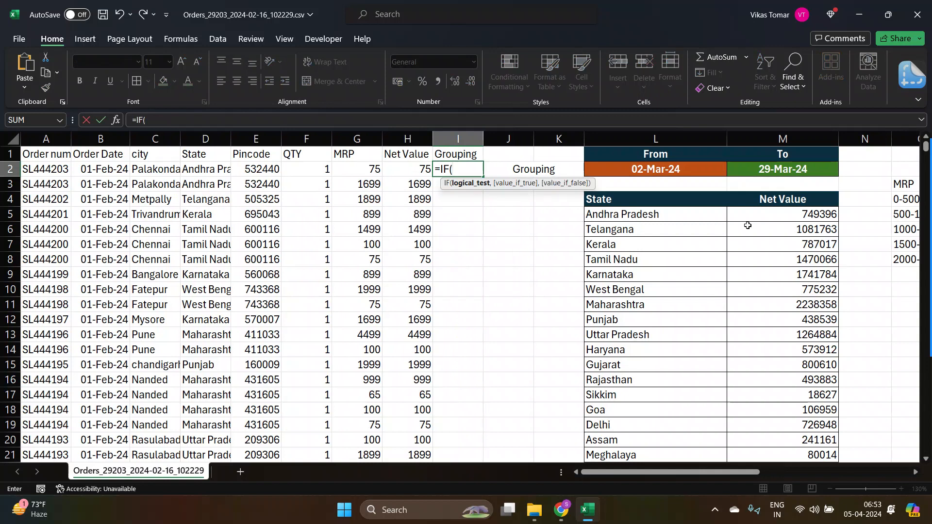
type("AND(")
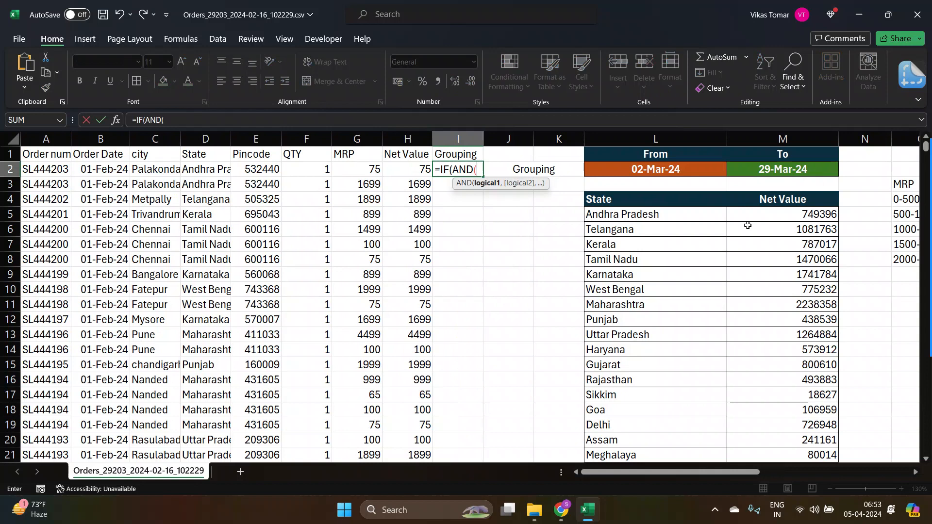
key("Left")
key("Left")
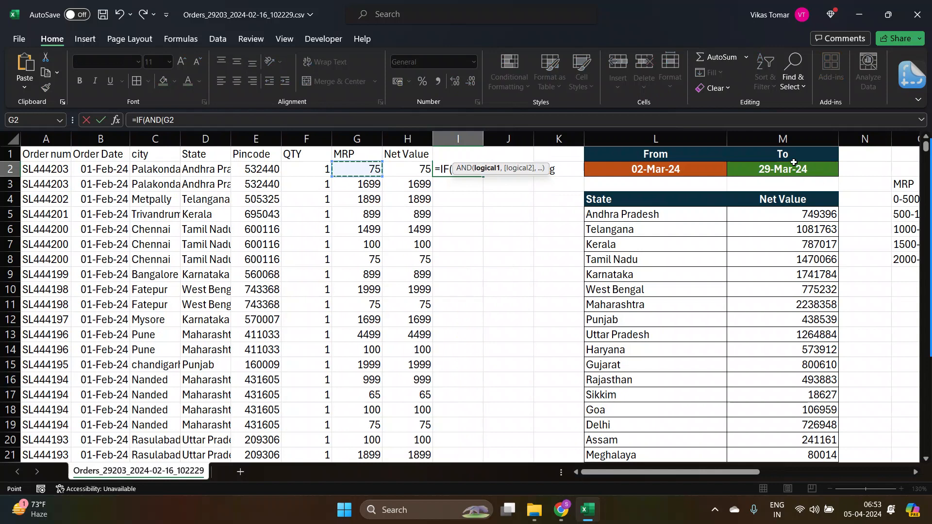
type(">-")
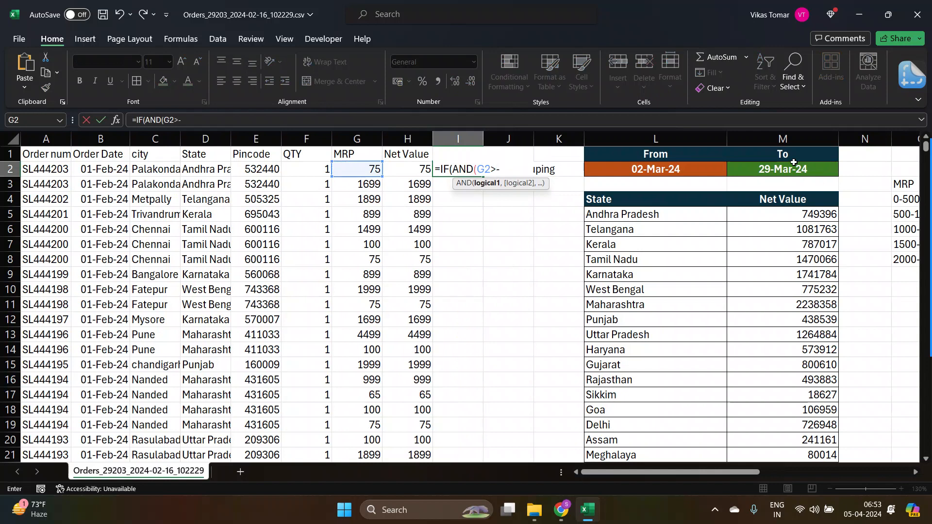
key("BackSpace")
type("=0,")
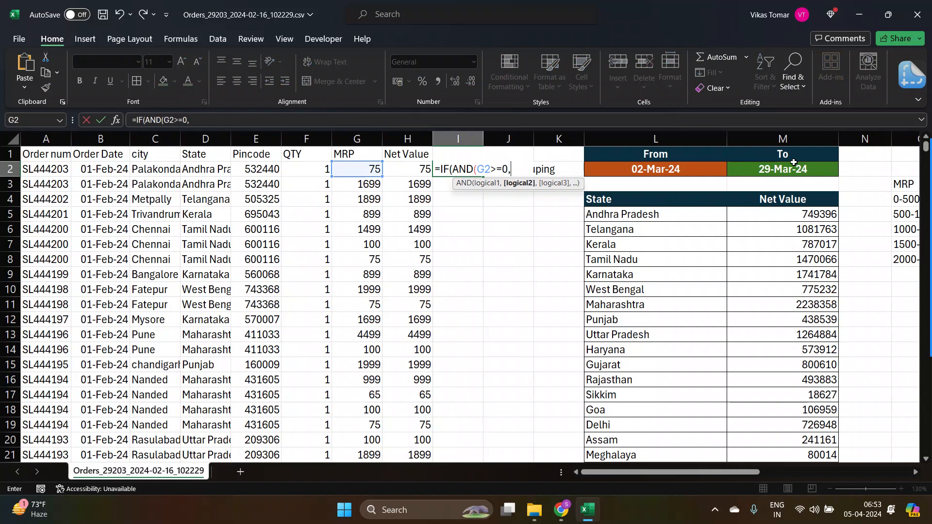
type("<")
Complete the I2 formula with the upper bound G2<500, returning "0-500" when true and "-" otherwise, accepting the suggested correction.
key("BackSpace")
left_click(362, 169)
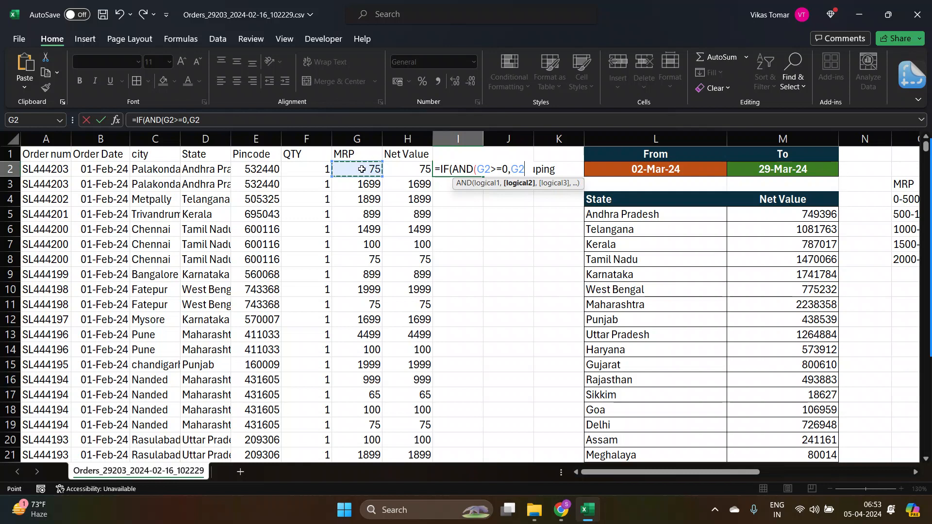
type("<500")
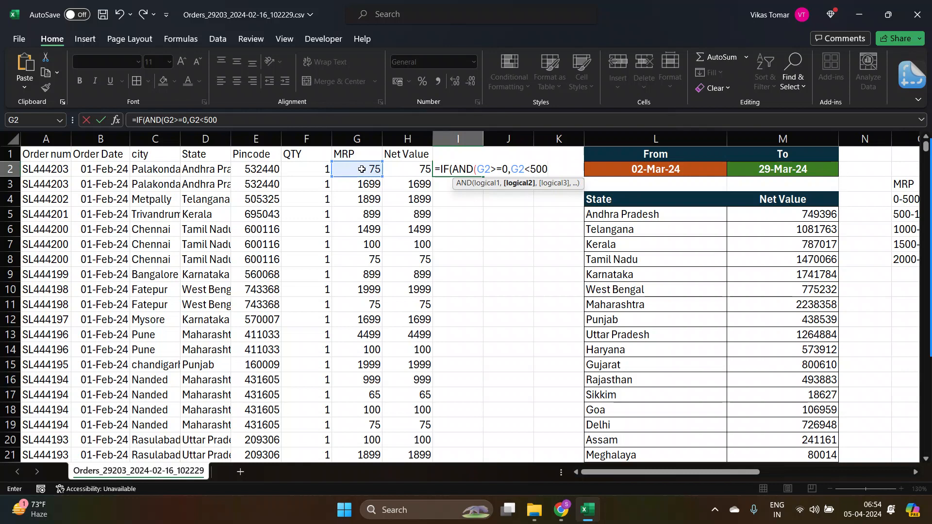
type(")")
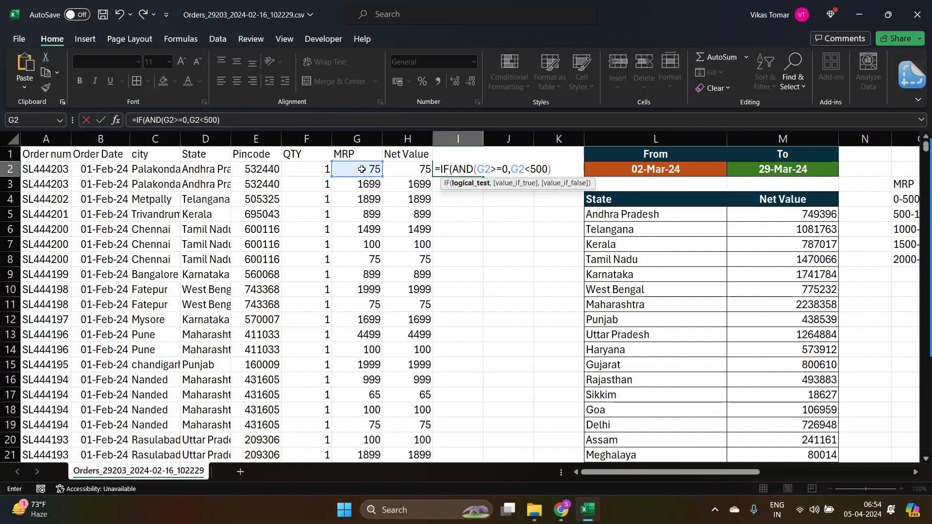
type(",")
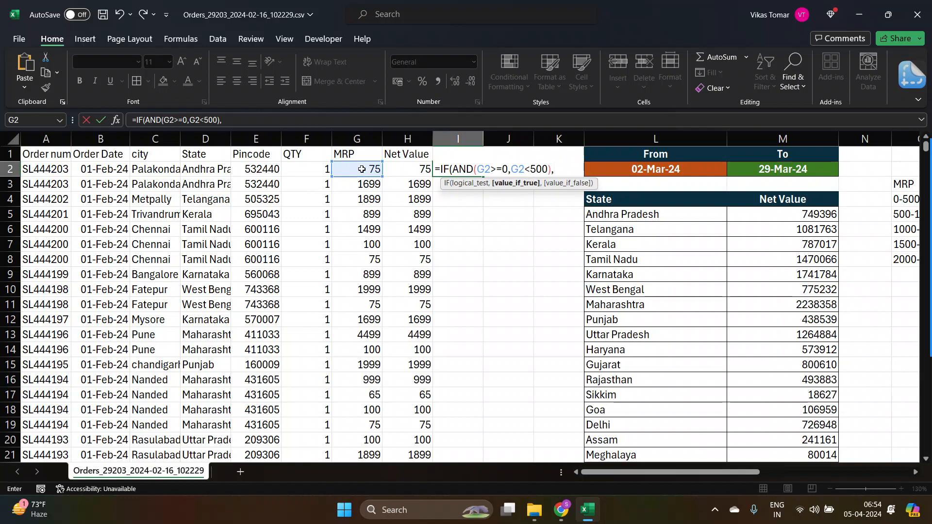
type("\"0-500")
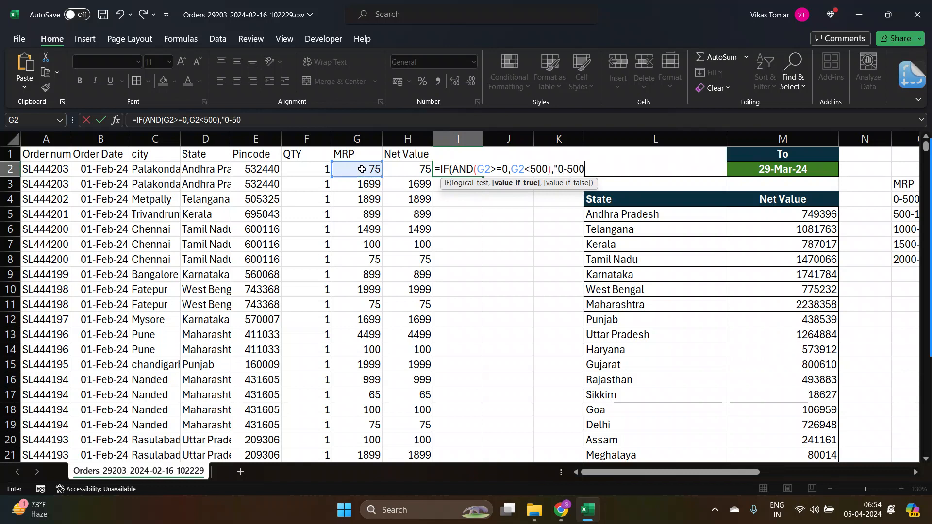
type("\"")
type(",")
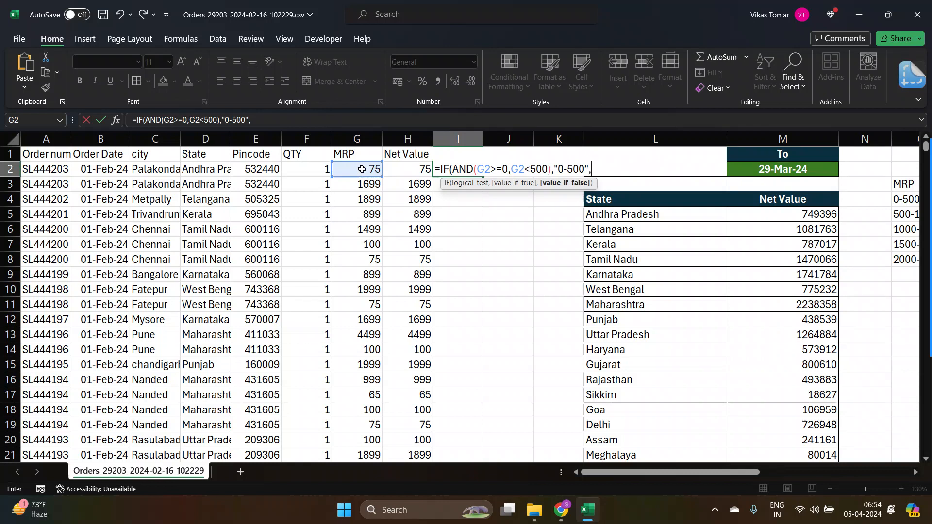
type("\"-\"")
key("Return")
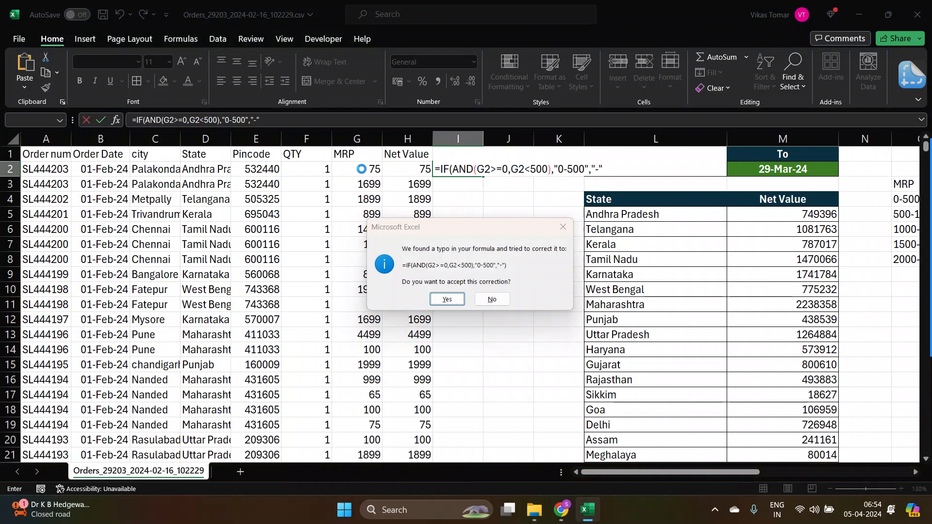
key("Return")
Copy the I2 formula down the entire Grouping column to the last data row.
key("Up")
key("ctrl+c")
key("Left")
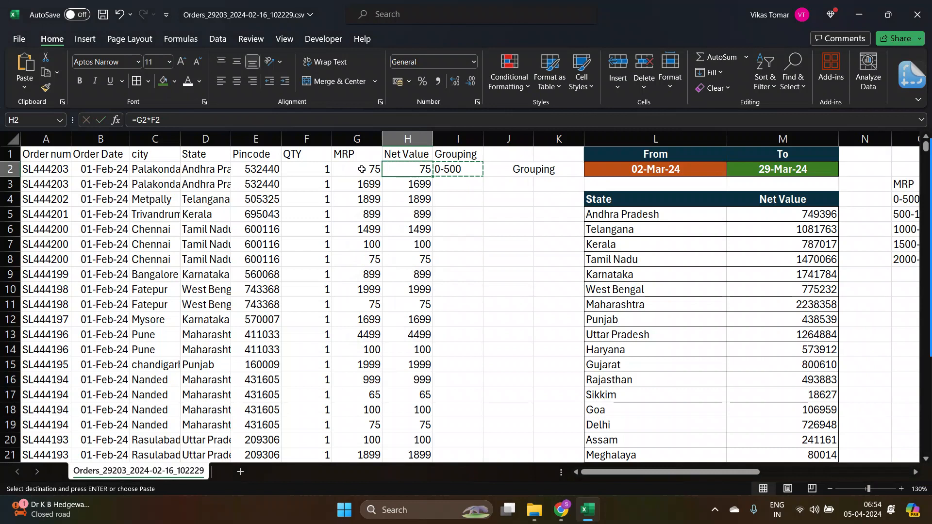
key("ctrl+Down")
key("Right")
key("ctrl+shift+Up")
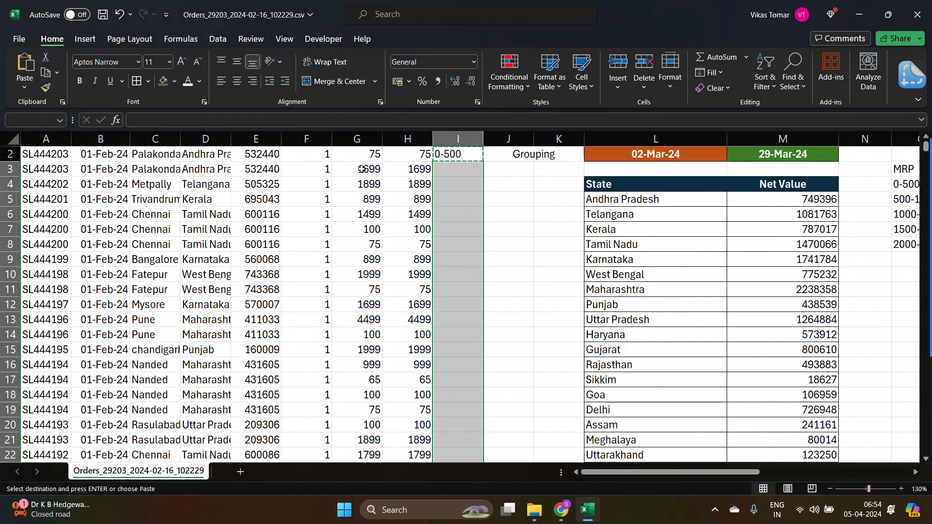
key("ctrl+v")
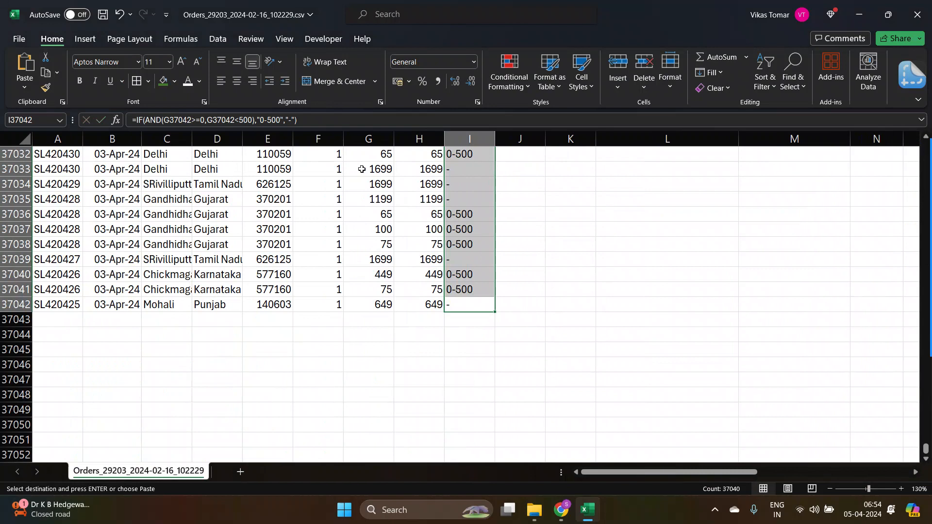
Review the Grouping results down column I and the MRP range list in column O, returning to I2.
key("ctrl+Up")
key("Down")
key("Down")
key("Down")
key("Down")
key("Down")
key("Down")
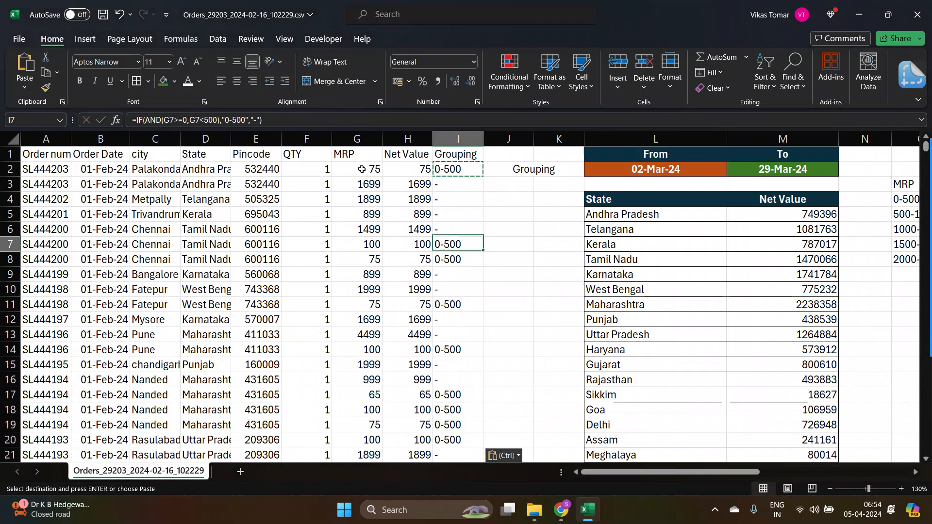
key("Down")
key("Down")
key("Down")
key("Down")
key("Down")
key("Down")
key("Down")
key("Down")
key("Down")
key("Down")
key("Down")
key("Down")
key("Down")
key("Down")
key("Down")
key("Down")
key("Down")
key("Down")
key("ctrl+Up")
key("Down")
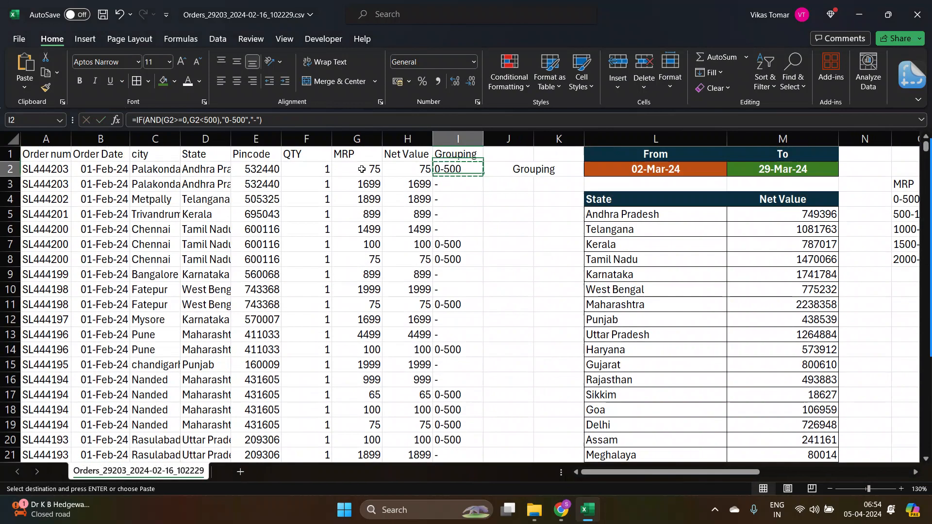
key("Right")
key("Right")
key("Right")
key("Right")
key("Right")
key("Right")
key("Down")
key("Down")
key("Down")
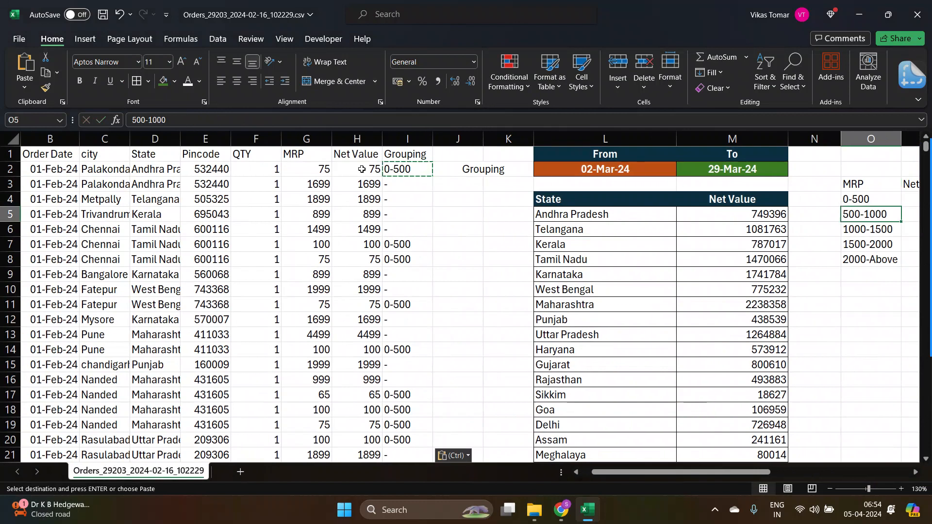
key("Up")
key("Left")
key("Up")
key("Left")
key("Left")
key("Left")
key("Up")
key("Left")
key("Left")
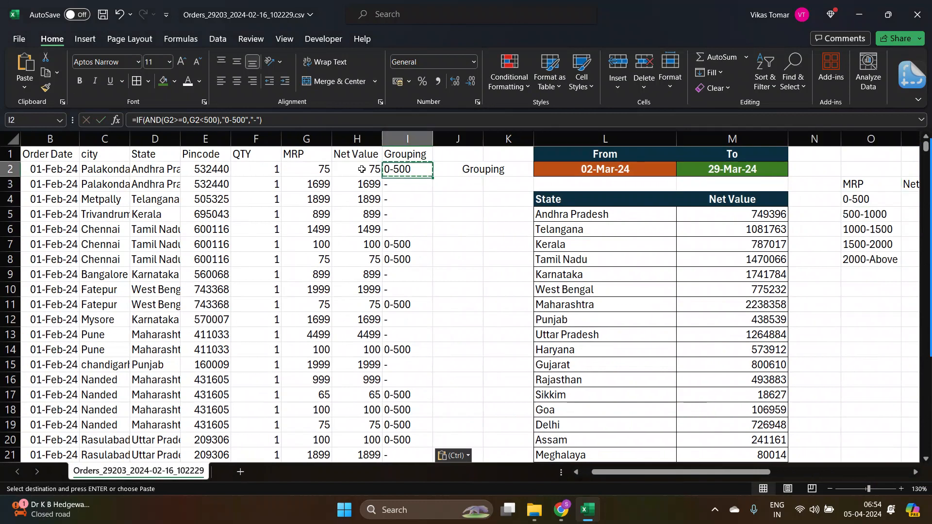
Replace the "-" result in I2 with a nested IF(AND(G2>=500,G2<1000),"500-1000") and try to confirm it, declining the correction.
left_click(265, 120)
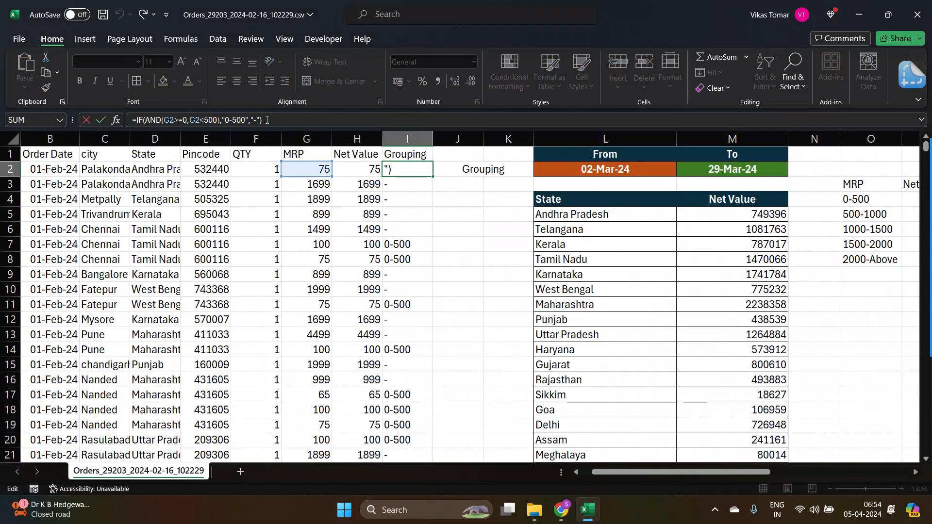
key("BackSpace")
key("BackSpace")
type("IF(AND")
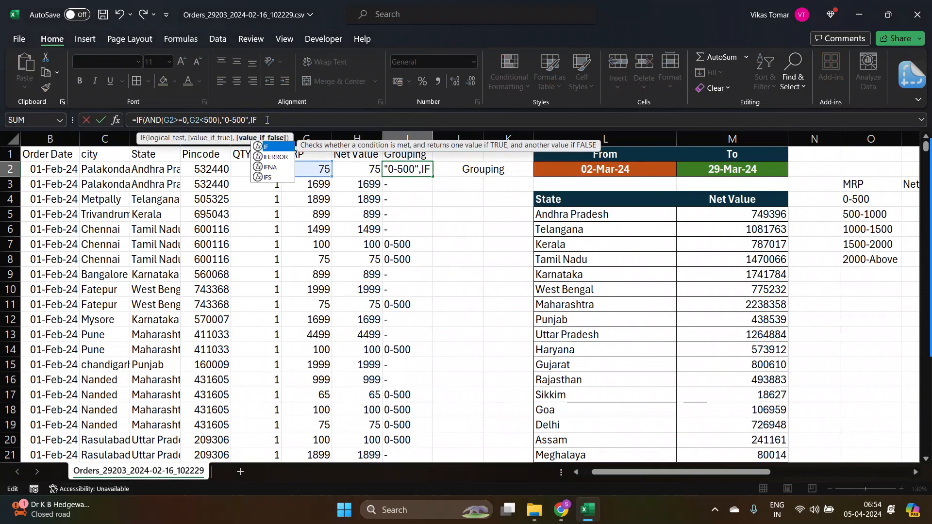
type("(")
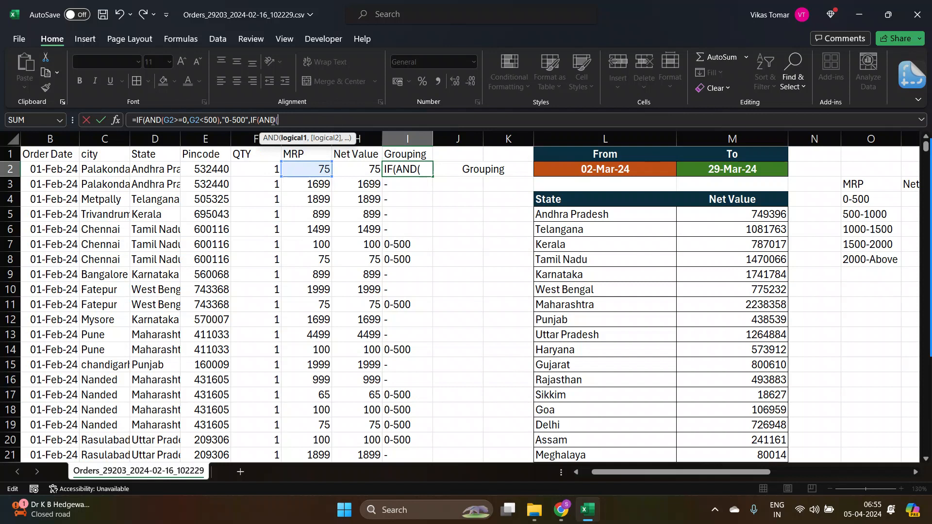
left_click(307, 168)
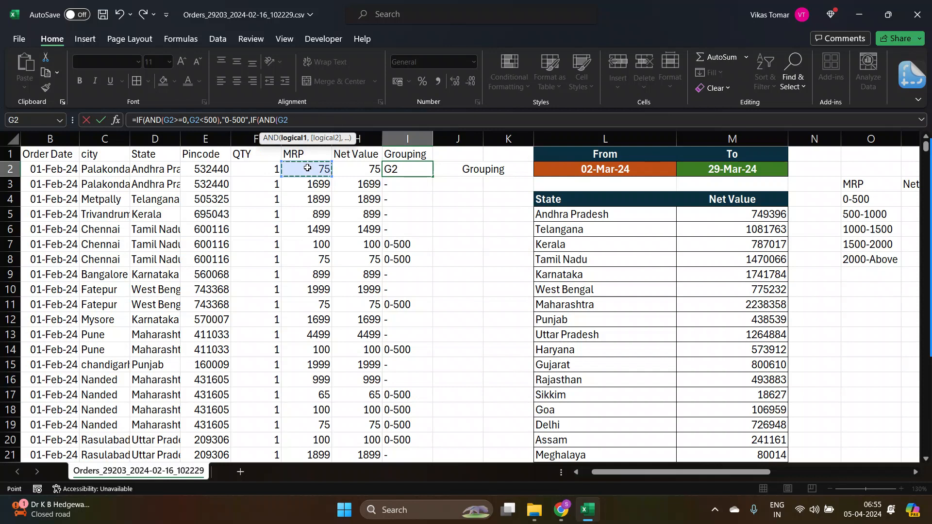
type(">")
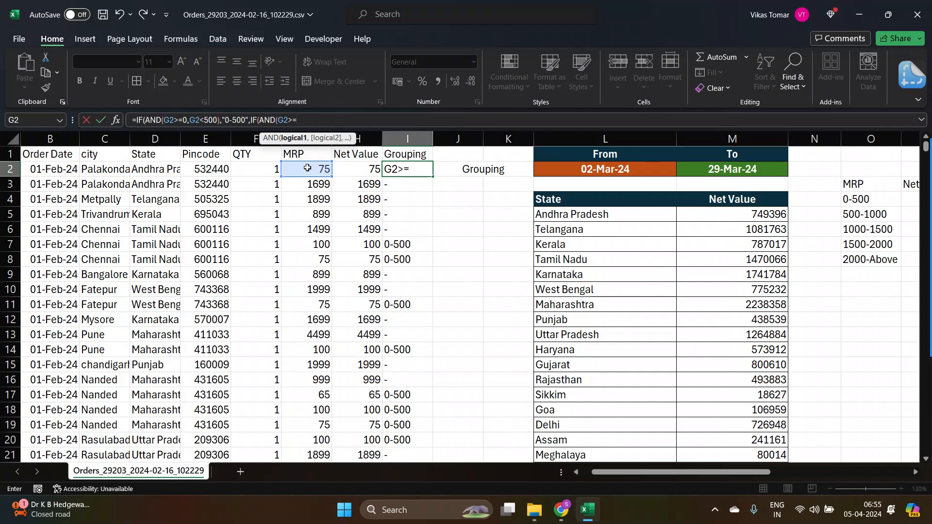
type("=500")
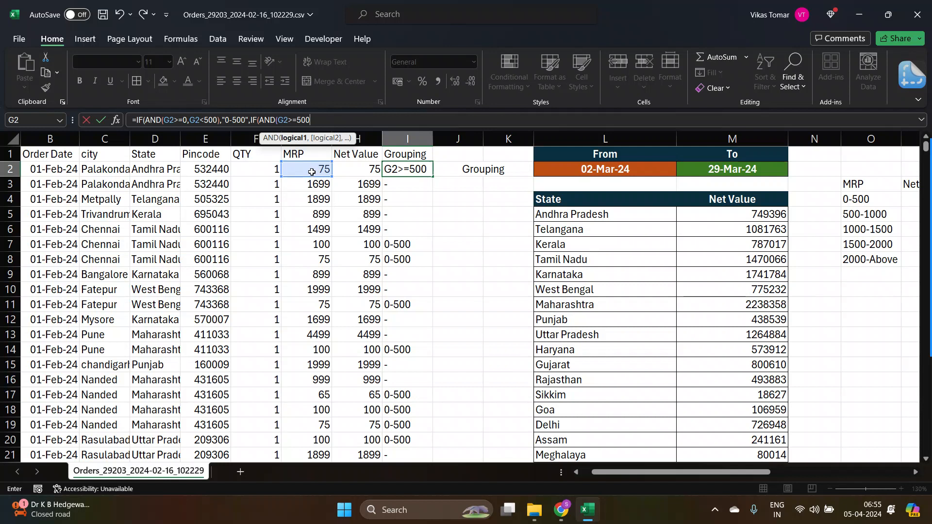
type(",")
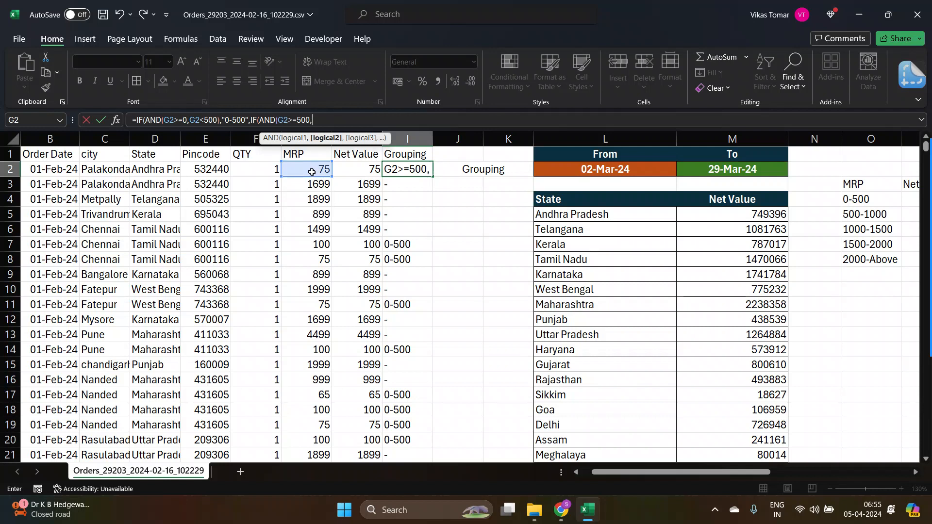
left_click(312, 172)
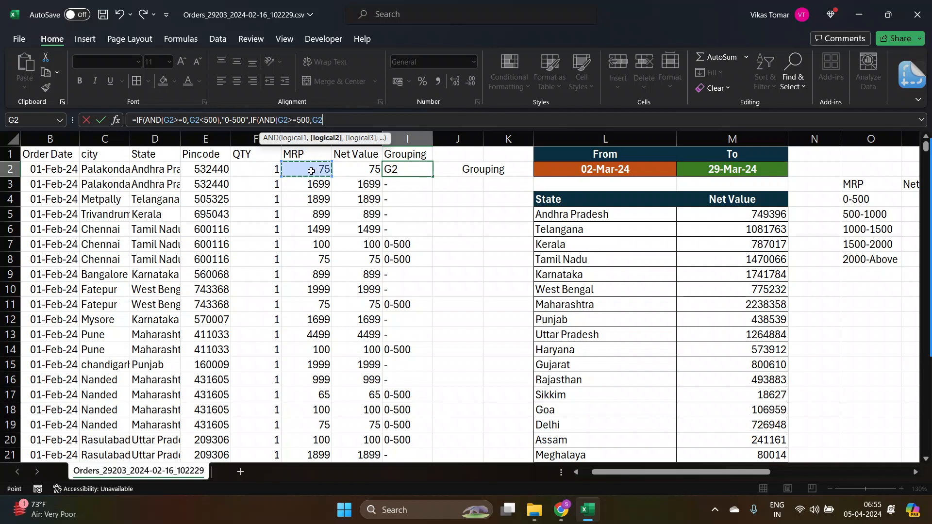
type("<1000")
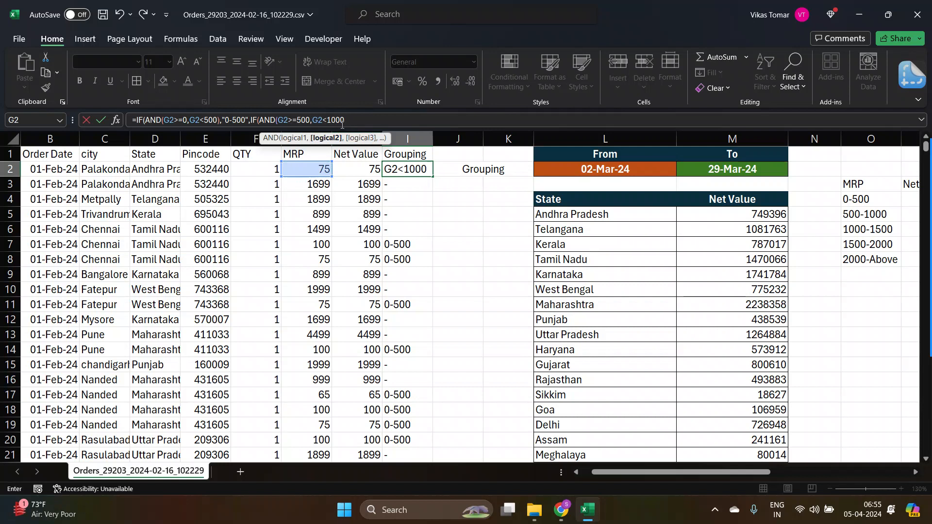
type(")")
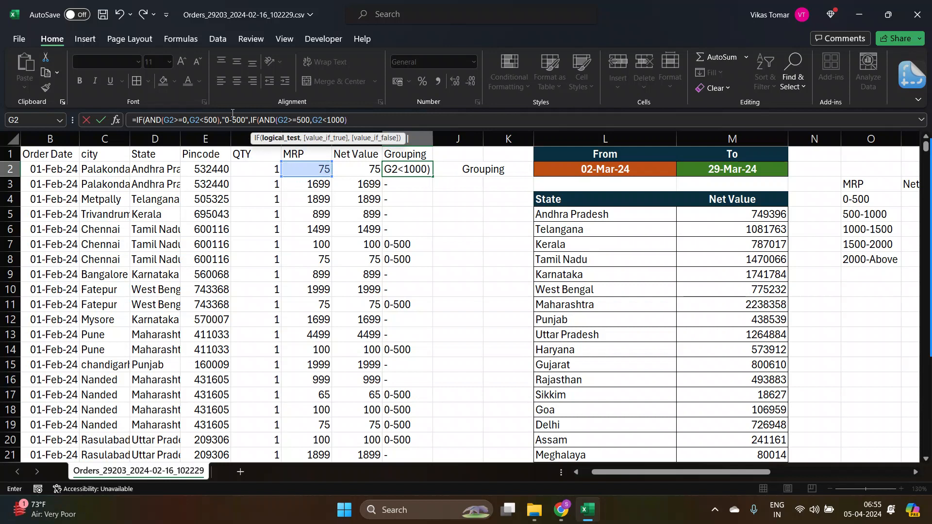
type(",")
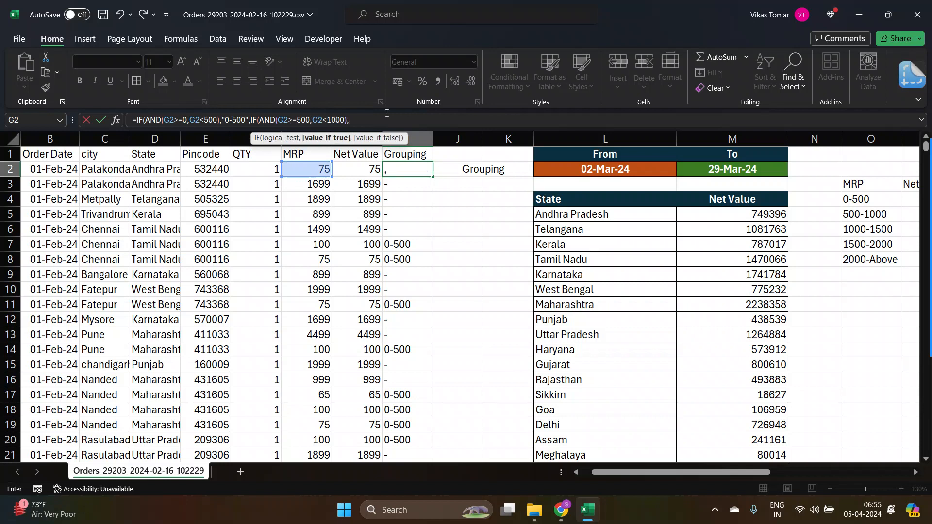
type("\"")
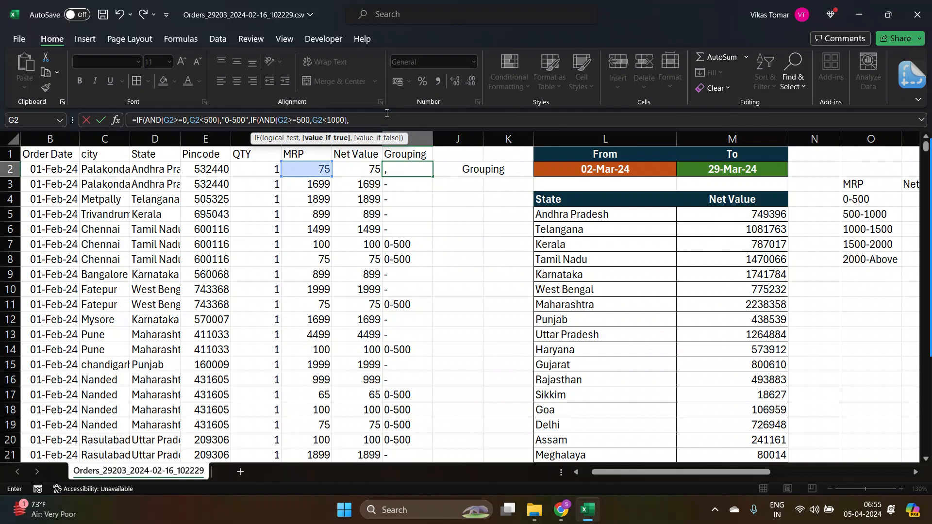
type("500")
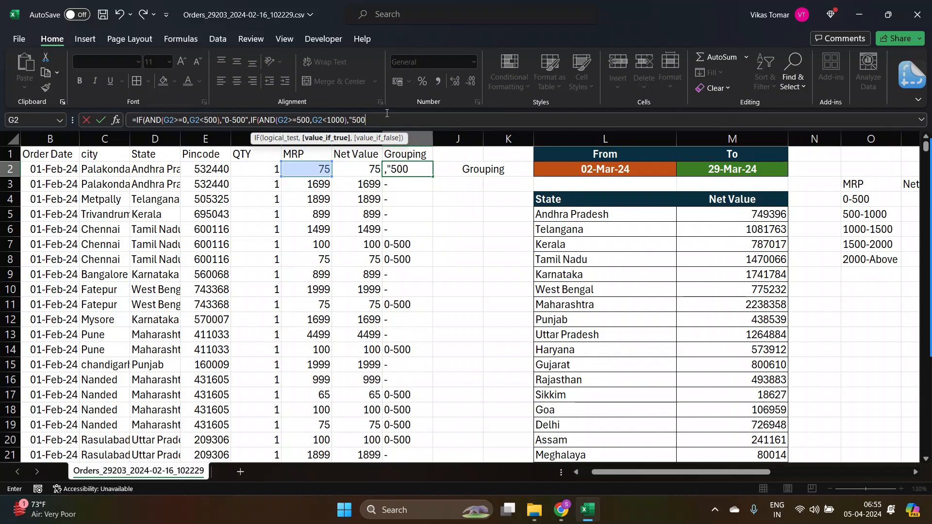
type("-1000\")")
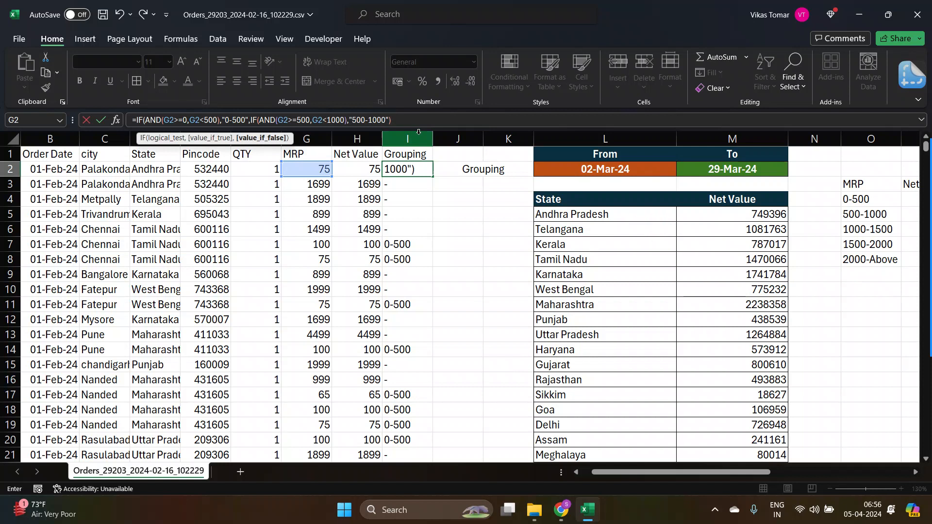
key("Return")
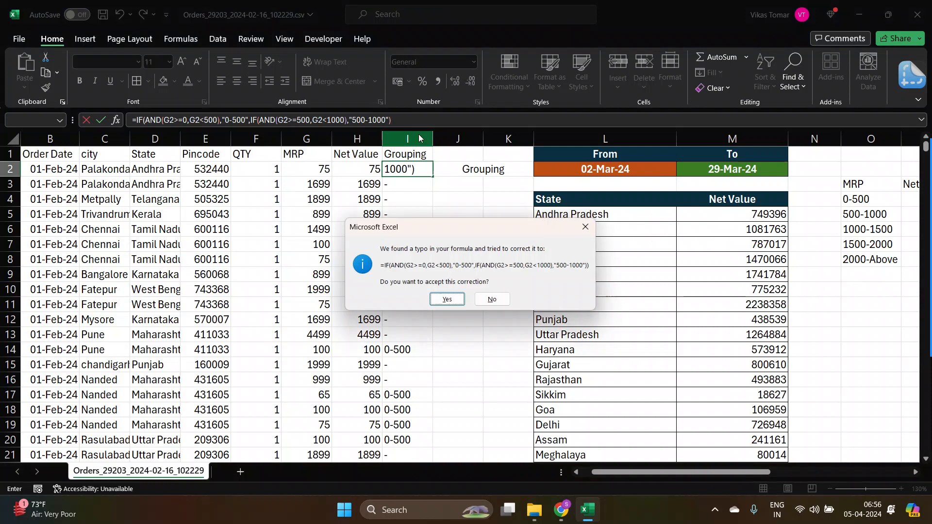
key("Escape")
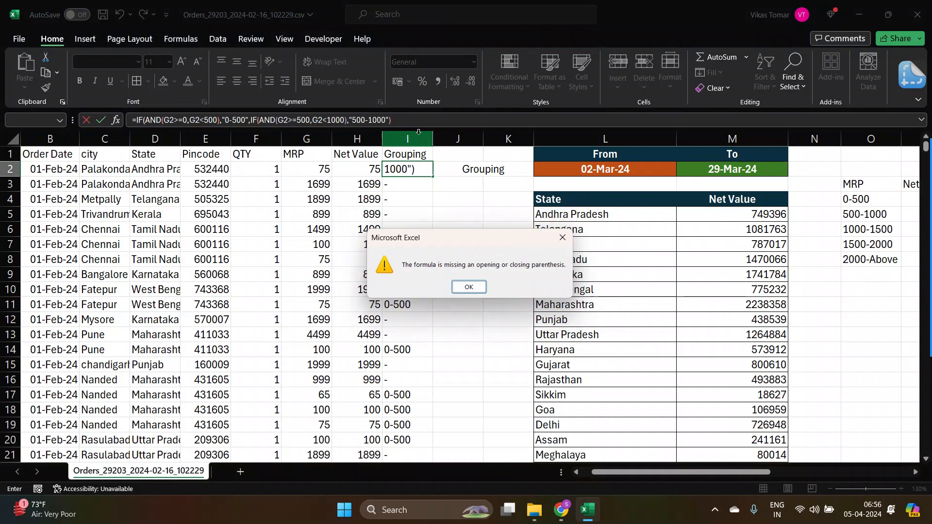
key("Return")
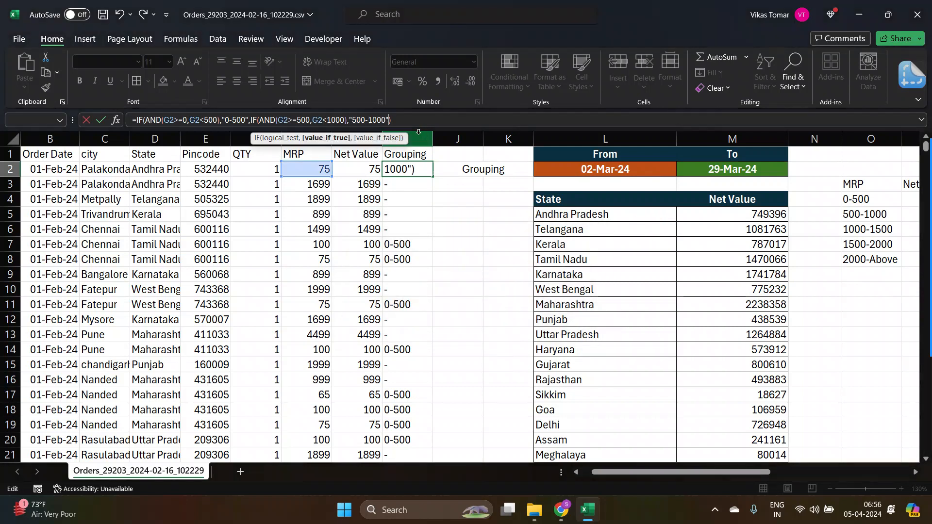
Copy the IF(AND(G2>=500,G2<1000),"500-1000") segment of the I2 formula and append a copy after a comma at the end.
key("ctrl+shift+Left")
key("ctrl+shift+Left")
key("ctrl+shift+Left")
key("ctrl+shift+Left")
key("ctrl+shift+Left")
key("ctrl+shift+Left")
key("ctrl+shift+Left")
key("ctrl+shift+Left")
key("ctrl+shift+Left")
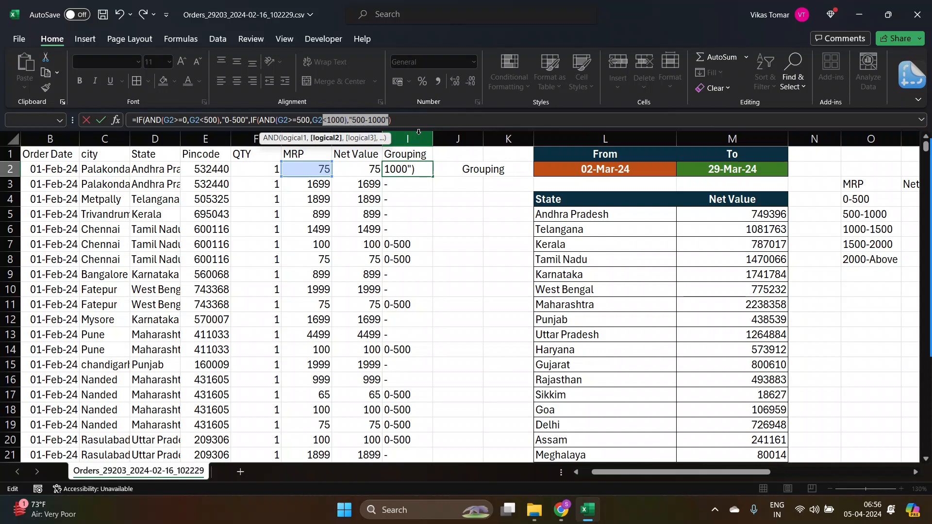
key("ctrl+shift+Left")
key("ctrl+shift+Left")
key("ctrl+shift+Left")
key("ctrl+shift+Left")
key("ctrl+shift+Left")
key("ctrl+shift+Left")
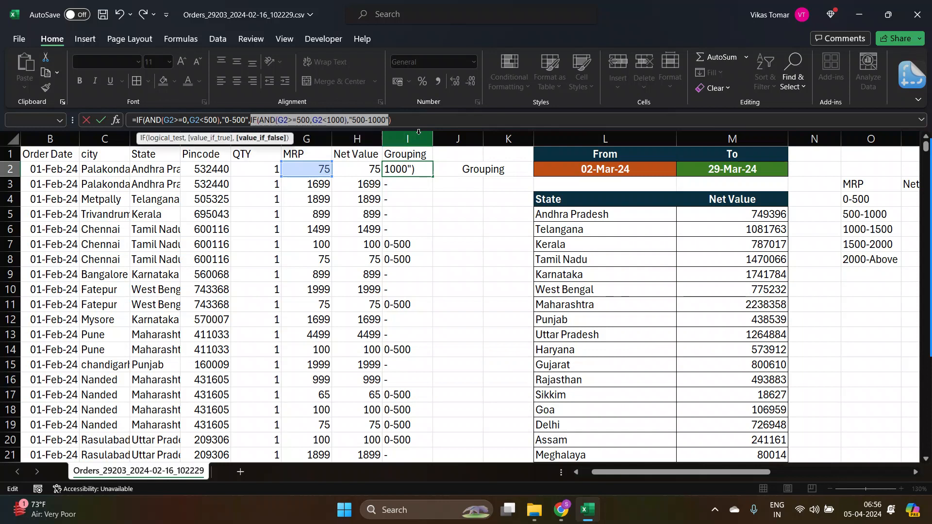
key("ctrl+c")
key("Right")
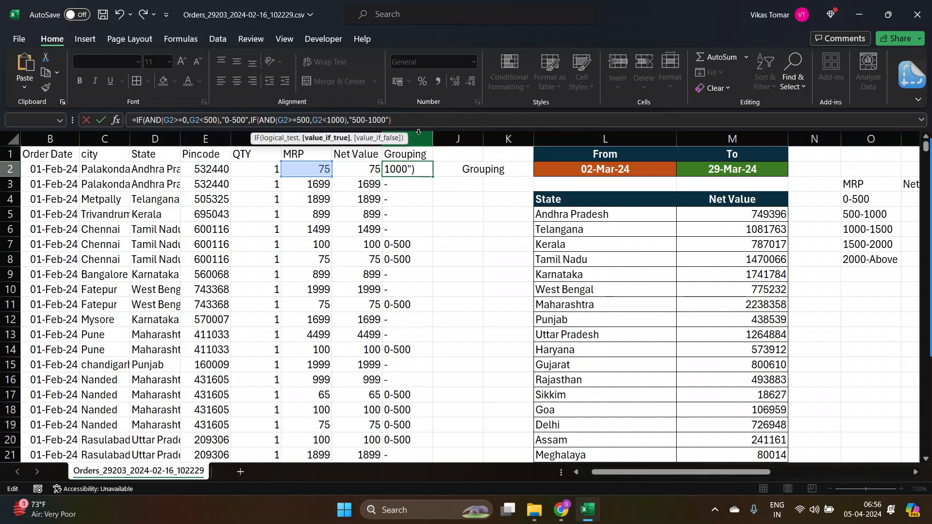
type(",")
key("ctrl+v")
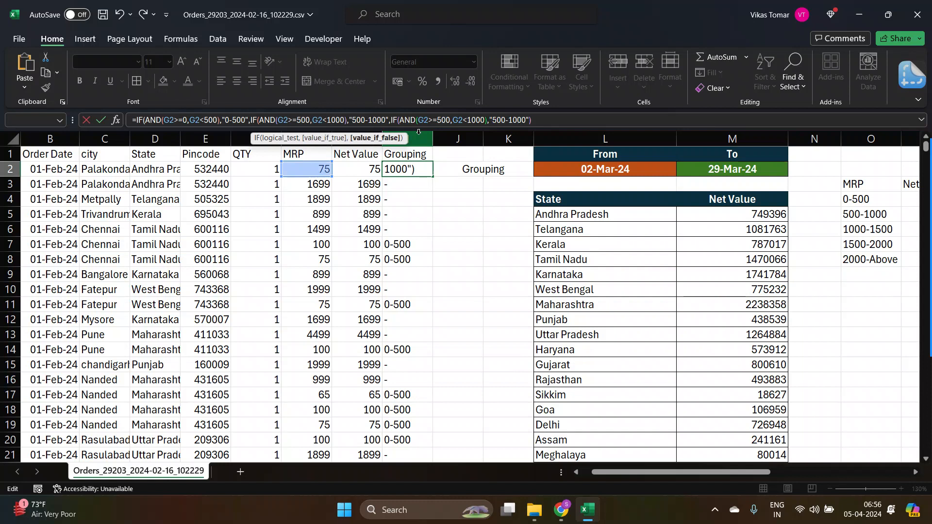
Change the pasted copy's conditions to G2>=1000 and G2<1500.
key("Left")
key("Left")
key("Left")
key("Left")
key("Left")
key("Left")
key("Left")
key("Left")
key("Left")
key("Left")
key("Left")
key("Left")
key("Left")
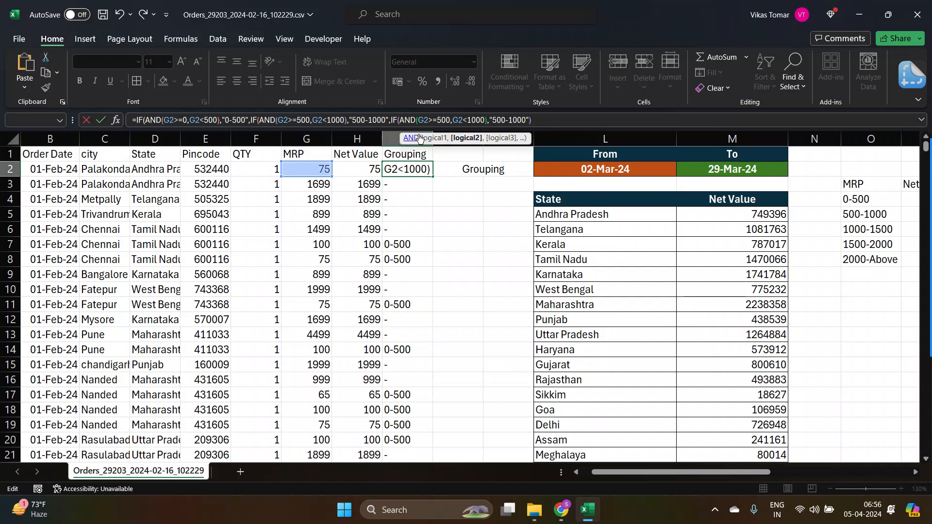
key("Left")
key("Left")
key("Left")
key("Left")
key("Left")
key("Left")
key("Left")
key("Left")
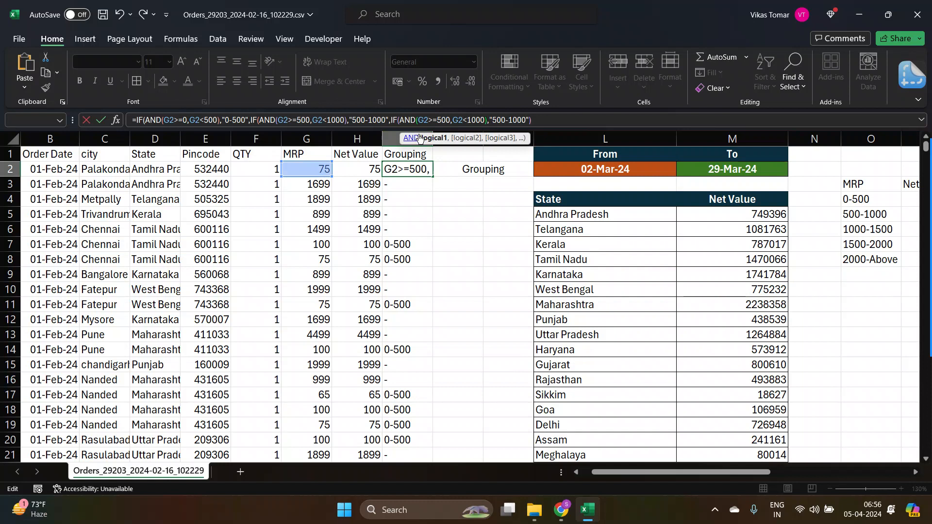
key("shift+Left")
key("shift+Left")
key("shift+Left")
type("10")
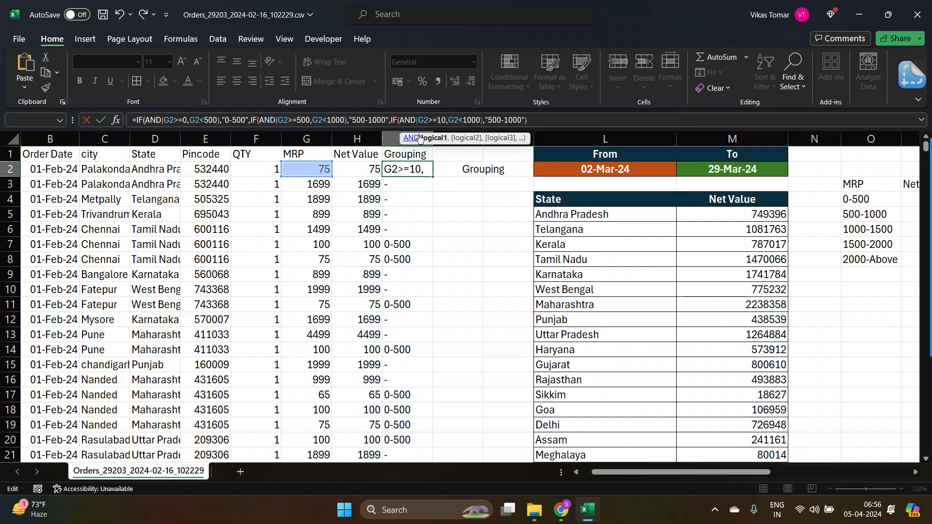
type("00")
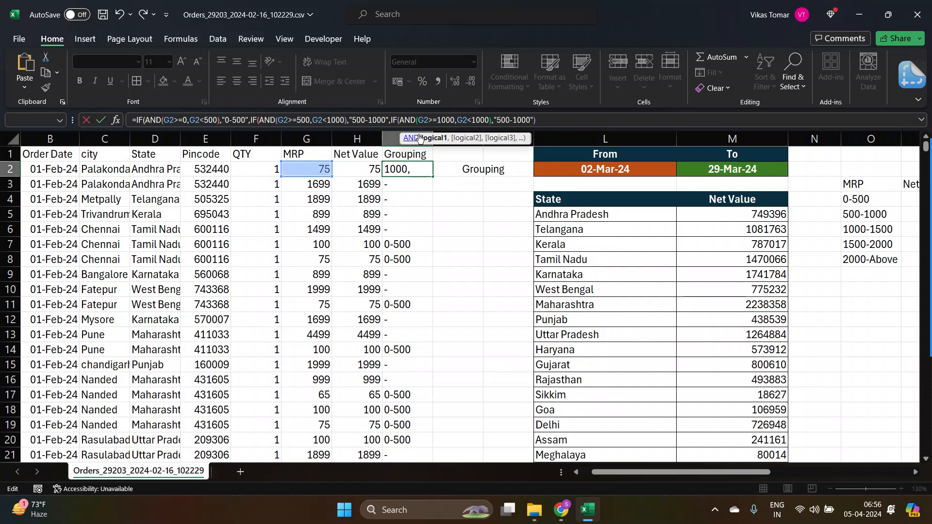
key("Right")
key("Right")
key("Right")
key("Right")
key("Right")
key("Right")
key("Right")
key("Right")
key("shift+Left")
type("5")
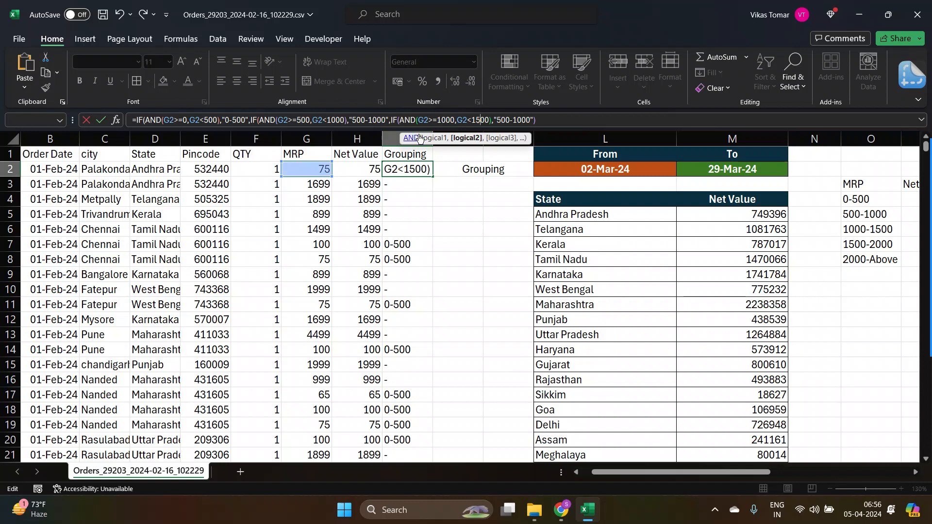
Change the pasted copy's result label to "1000-1500".
key("Right")
key("Right")
key("Right")
key("Right")
key("Right")
key("Right")
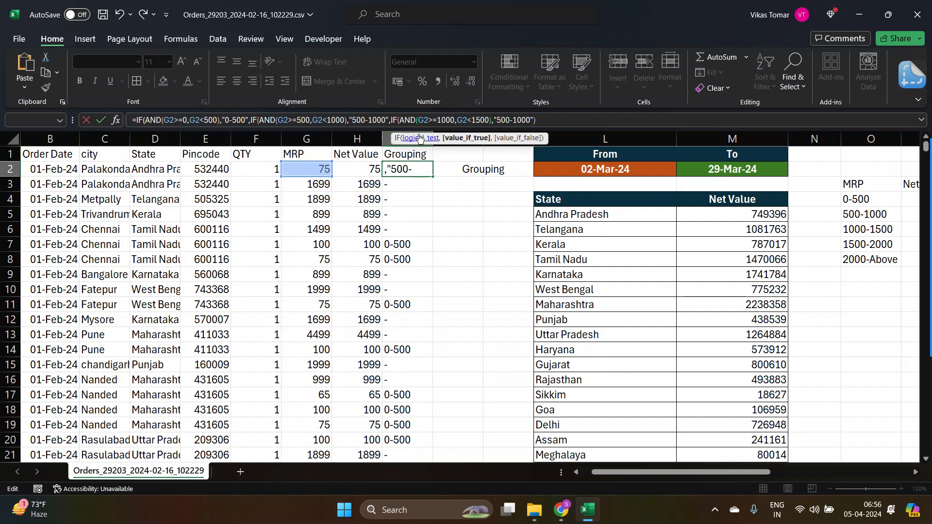
key("shift+Left")
type("10")
key("Right")
key("Right")
key("Right")
key("Right")
key("shift+Left")
type("5")
Append another copy of the nested IF(AND) segment and set its lower bound to G2>=1500.
key("ctrl+v")
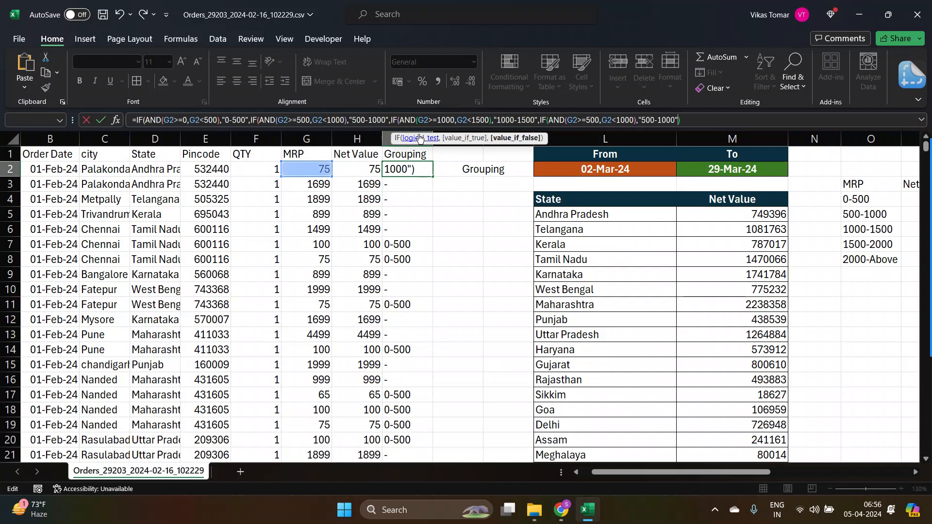
key("Left")
key("Left")
key("Left")
key("Left")
key("Left")
key("Left")
key("Left")
key("Left")
key("Left")
key("Left")
key("Left")
key("Left")
key("Left")
key("Left")
key("Left")
key("Left")
key("Left")
key("Left")
key("Left")
key("Left")
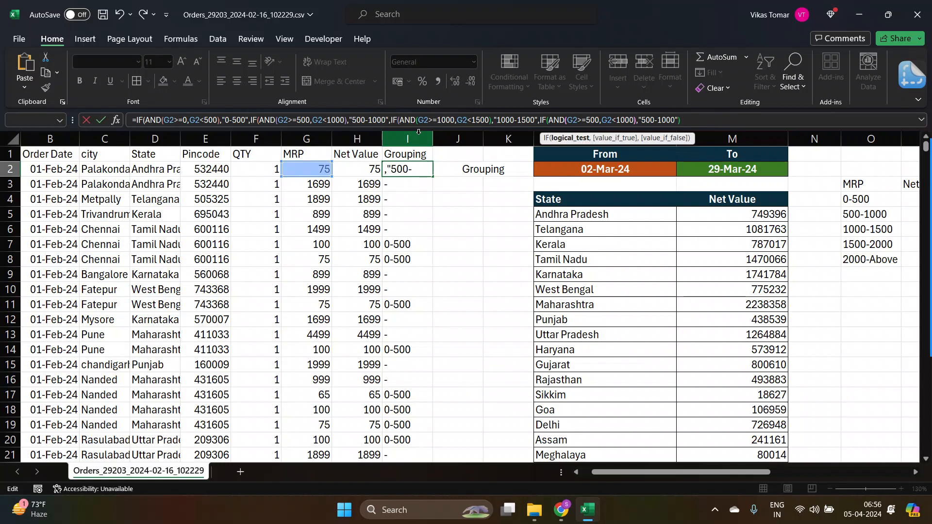
key("Right")
key("Right")
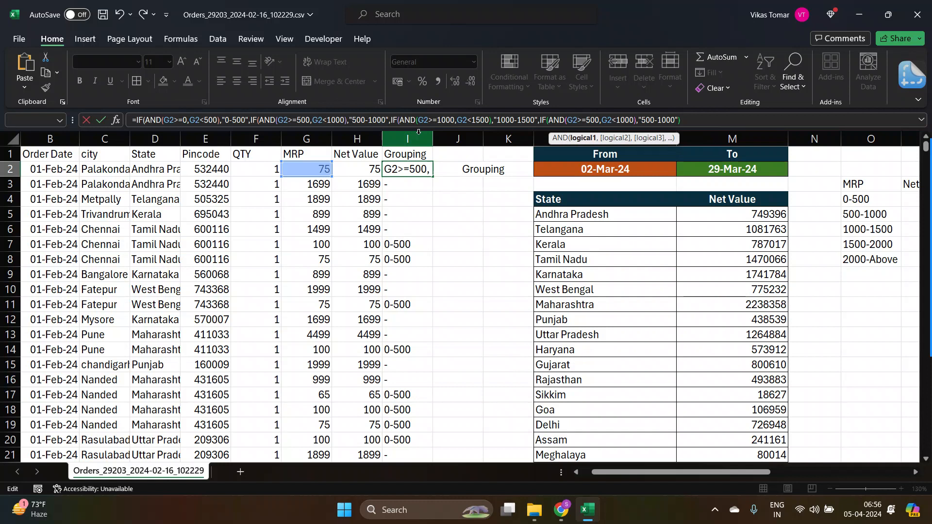
type("1")
key("Right")
key("Right")
key("Right")
key("Right")
key("Right")
key("Right")
key("Right")
key("Right")
key("Right")
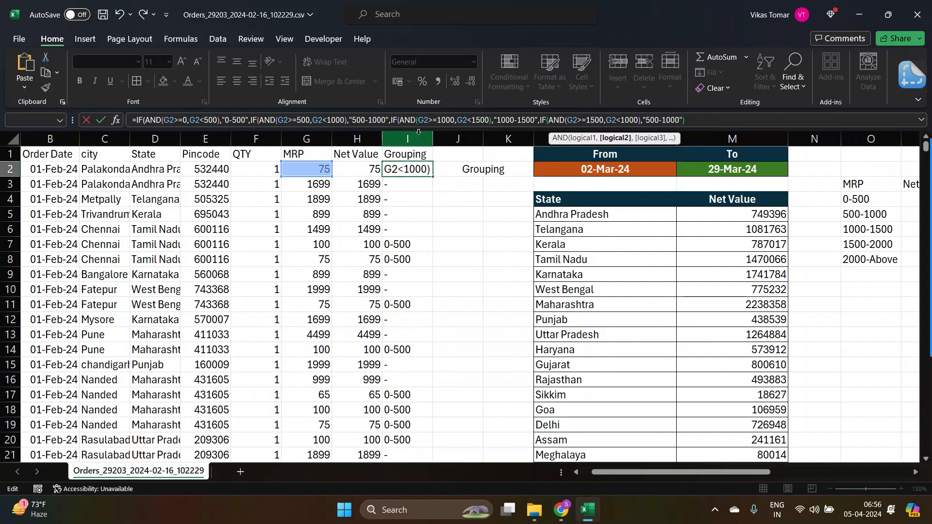
Set the third copy's upper bound to G2<2000 and its result label to "1500-2000".
key("shift+Left")
type("2")
key("Right")
key("Right")
key("shift+Right")
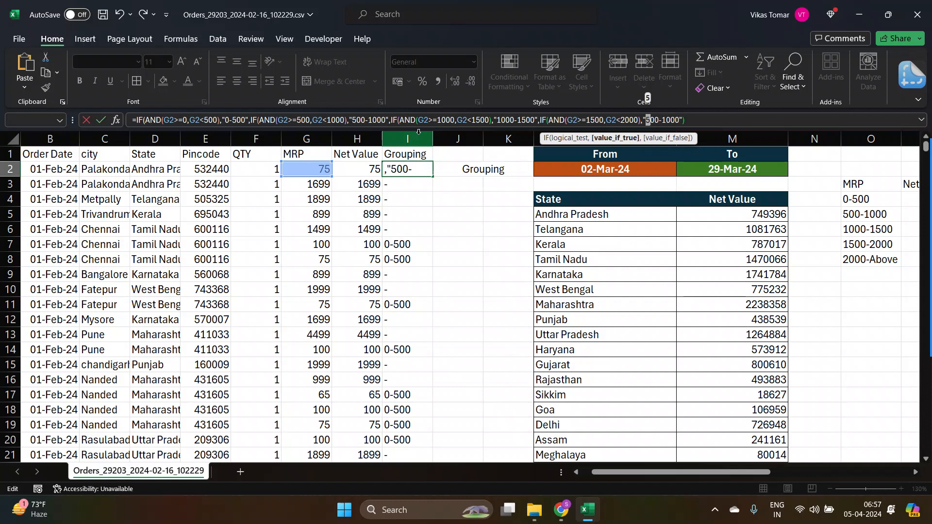
type("15")
key("Delete")
type("20")
key("Delete")
Append a fourth copy of the segment and reduce its condition to G2>=2000, removing the upper bound.
key("ctrl+v")
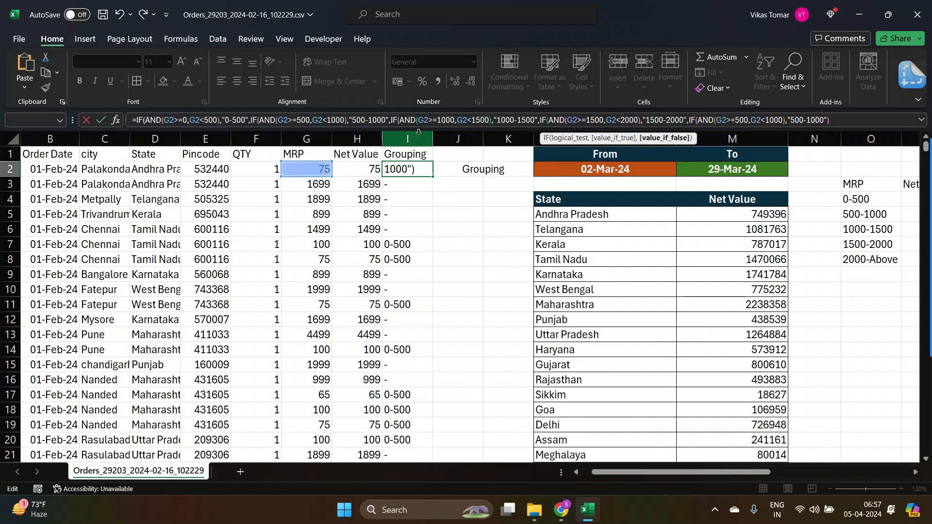
key("Left")
key("Left")
key("Left")
key("Left")
key("Left")
key("Left")
key("Left")
key("Left")
key("Left")
key("Left")
key("Left")
key("Left")
key("Left")
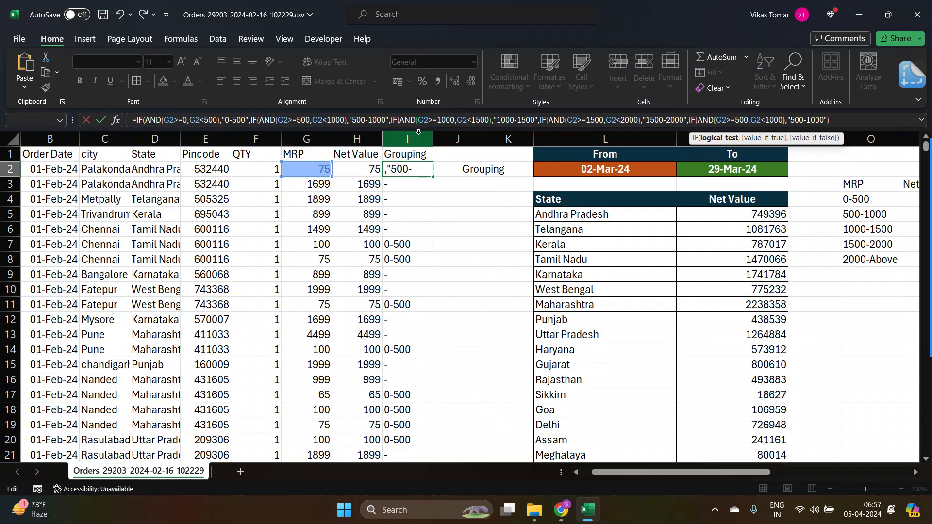
key("Left")
key("Left")
key("Left")
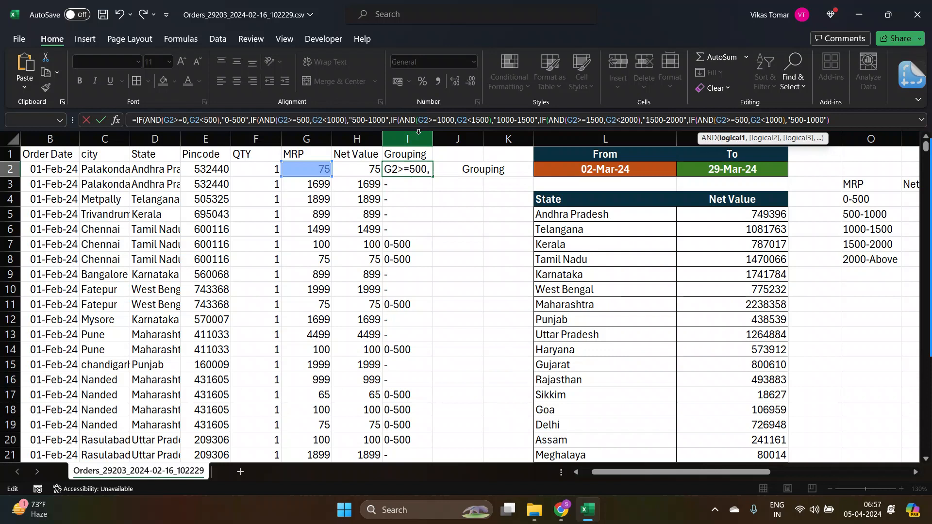
key("shift+Right")
key("shift+Right")
key("shift+Right")
key("shift+Right")
key("shift+Right")
key("shift+Right")
key("shift+Right")
key("shift+Right")
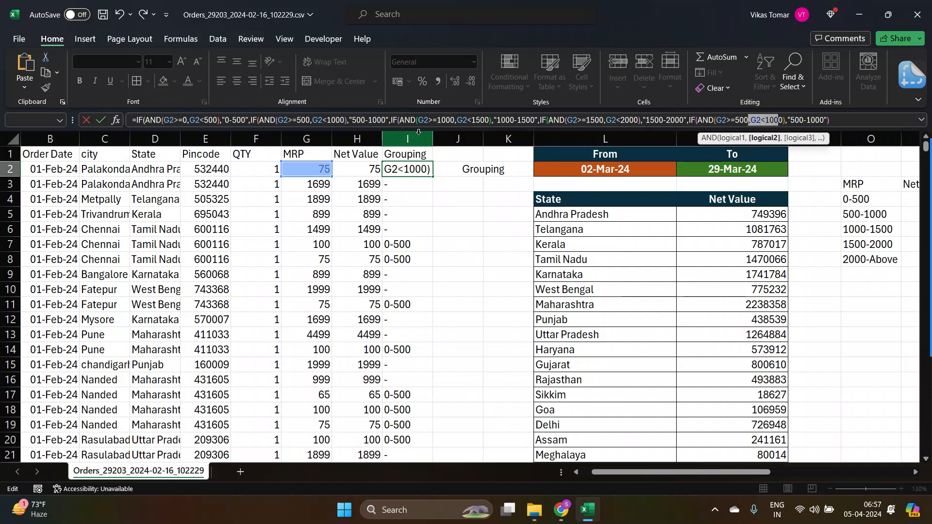
key("shift+Right")
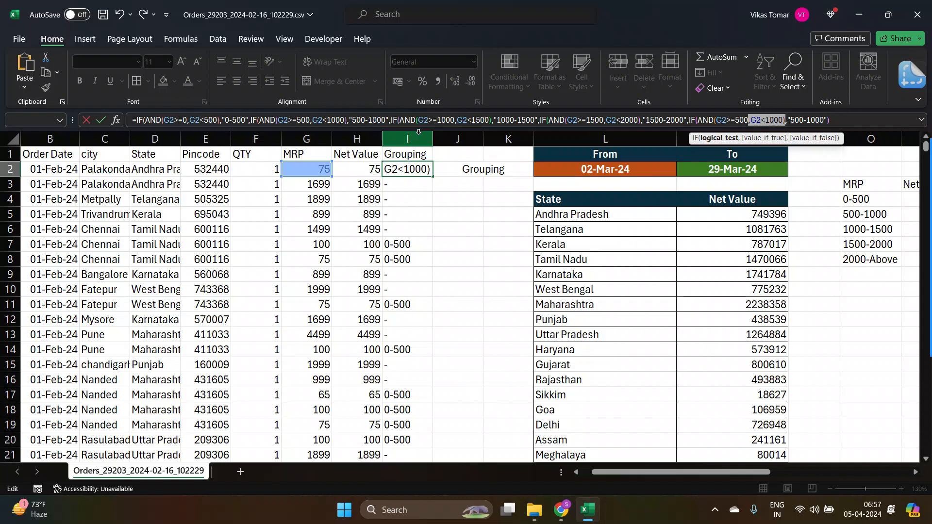
key("BackSpace")
key("shift+Right")
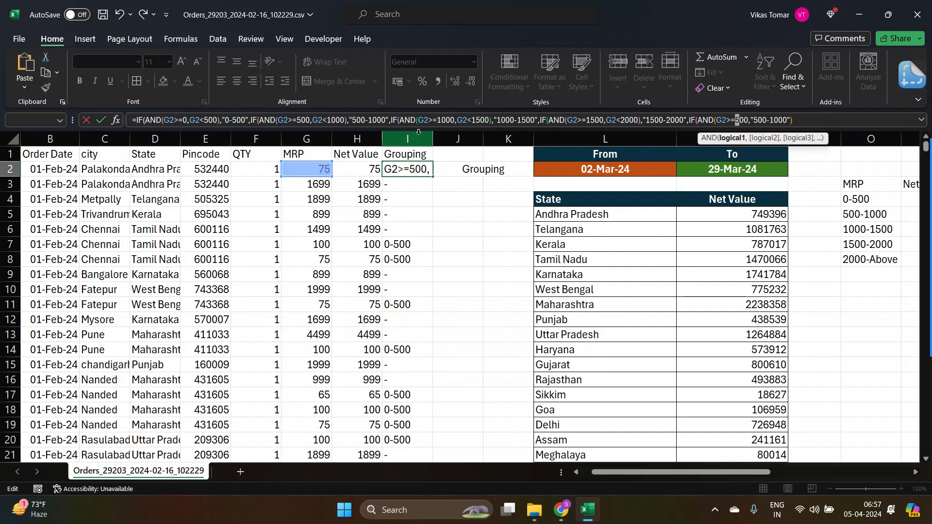
type("1")
key("BackSpace")
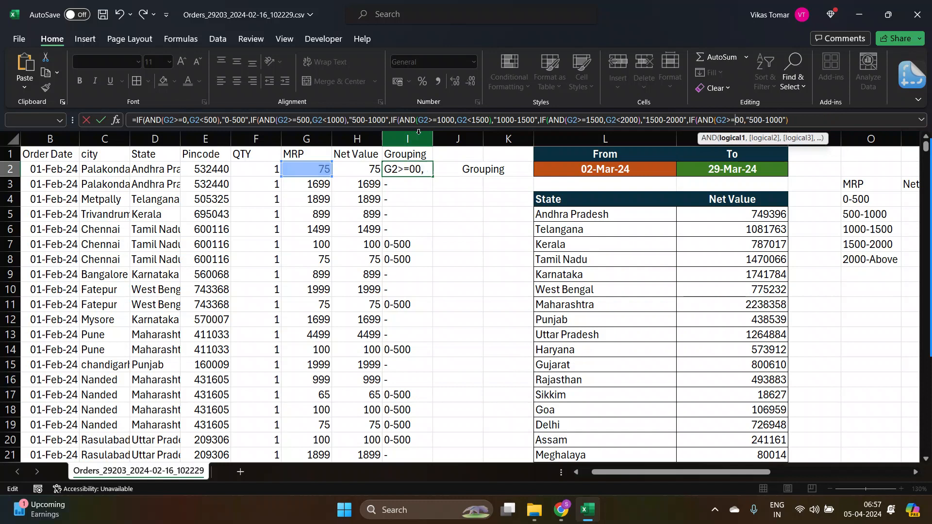
type("200")
key("BackSpace")
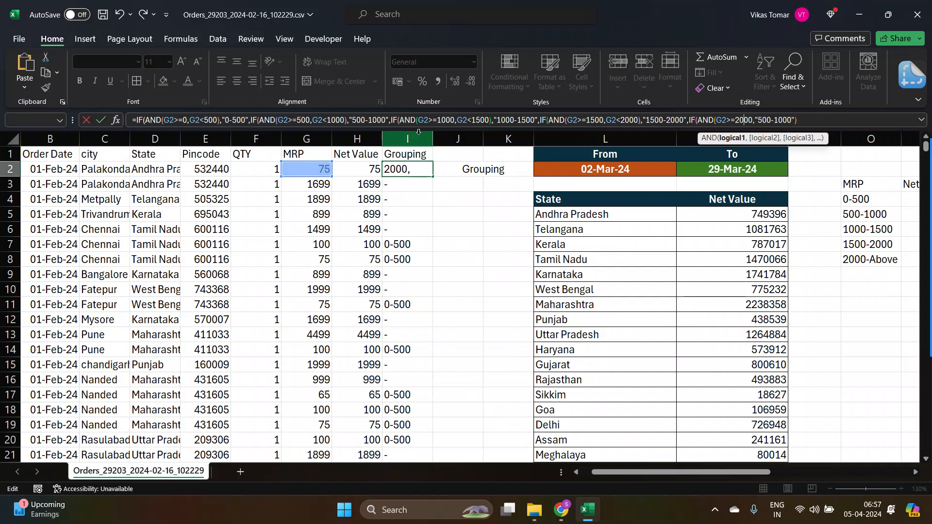
Turn the fourth test into IF(G2>=2000,"2000-ABOVE"), add the closing parenthesis and confirm the I2 formula.
left_click(719, 119)
key("shift+Left")
key("shift+Left")
key("shift+Left")
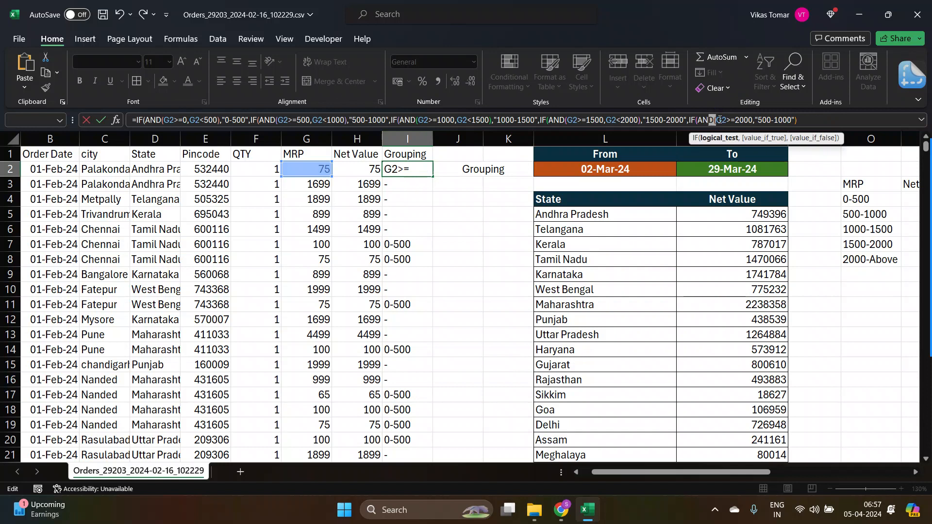
key("BackSpace")
key("BackSpace")
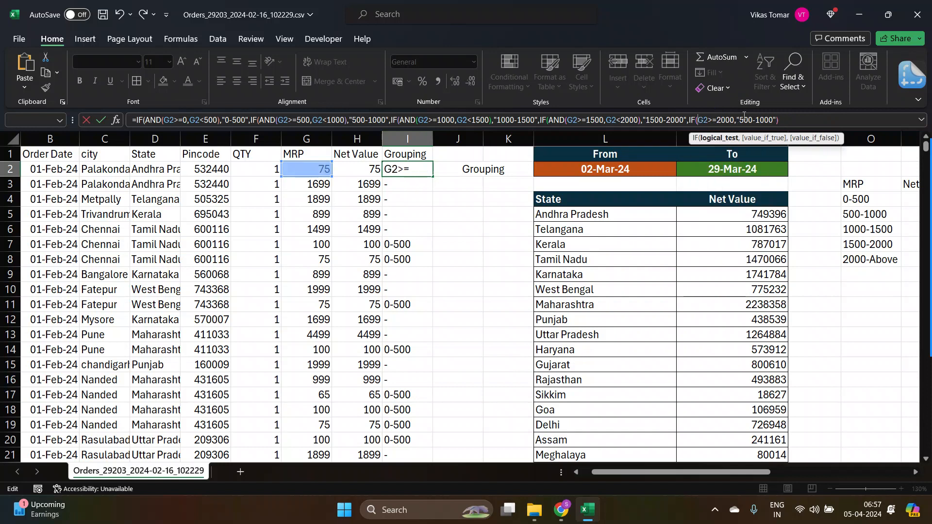
left_click(743, 120)
key("shift+Left")
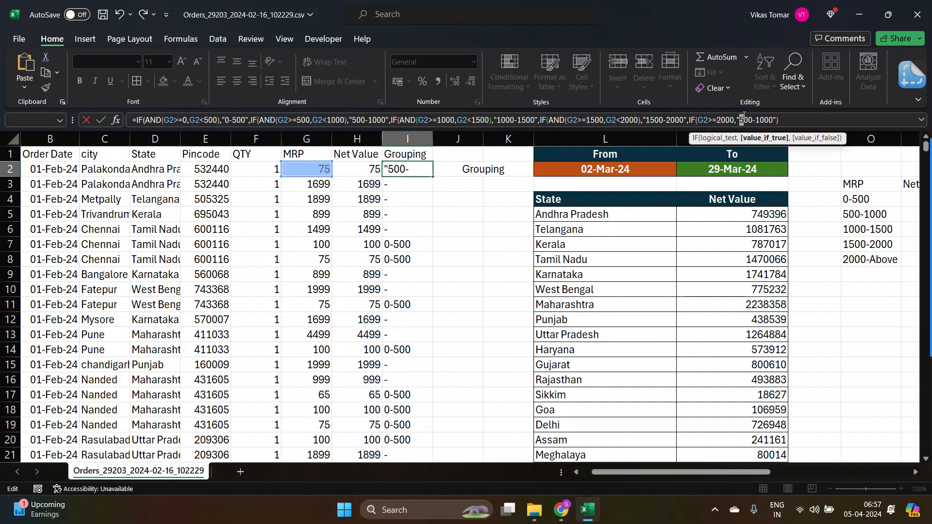
type("20")
left_click(778, 120)
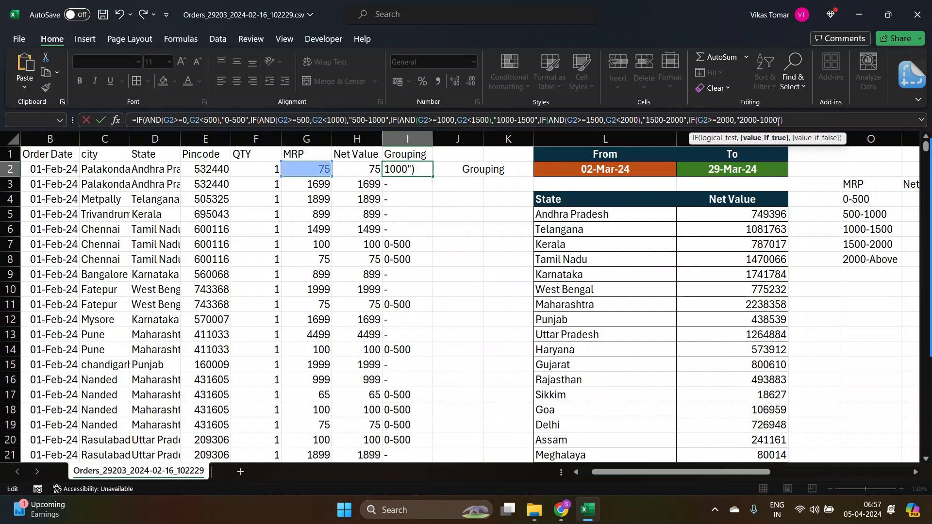
key("shift+Left")
key("shift+Left")
key("shift+Left")
key("shift+Left")
type("ABOVE")
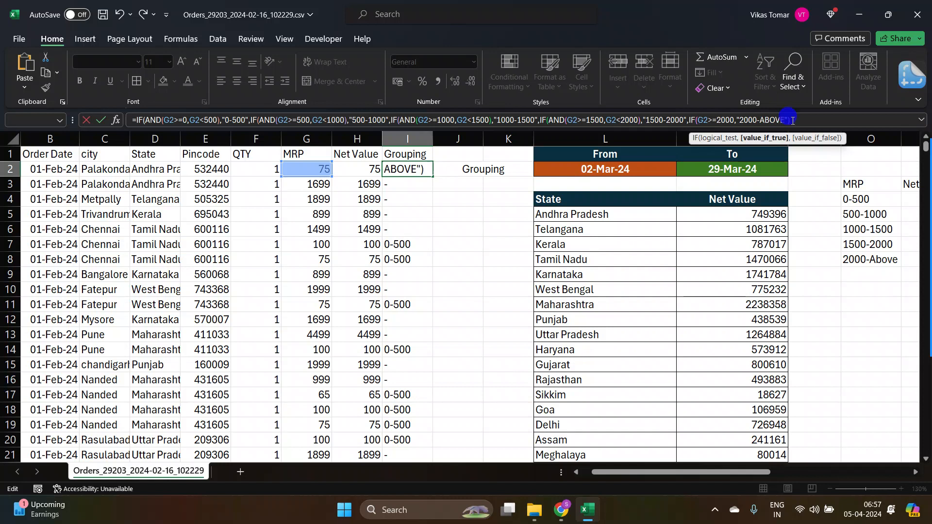
left_click(792, 121)
type(")")
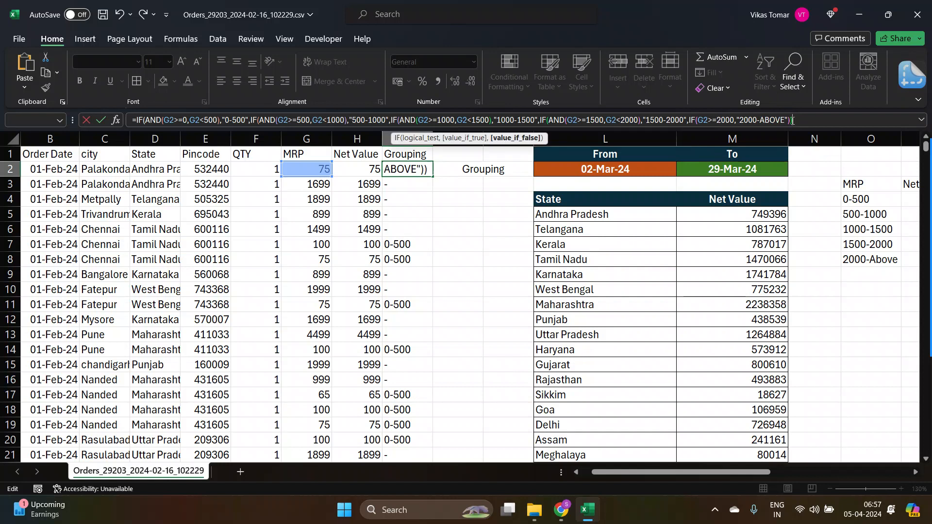
key("Return")
Copy the completed I2 formula down the whole Grouping column.
key("Return")
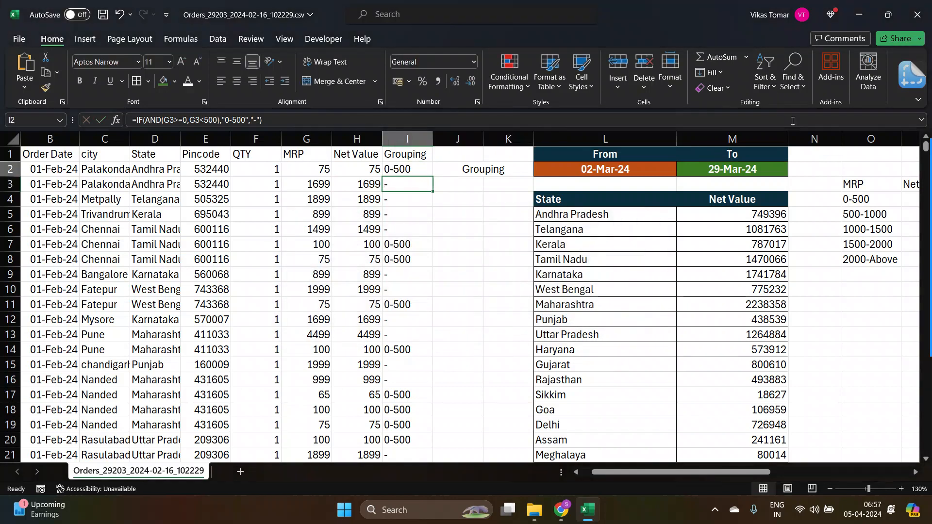
key("Up")
key("ctrl+c")
key("ctrl+shift+Down")
key("Return")
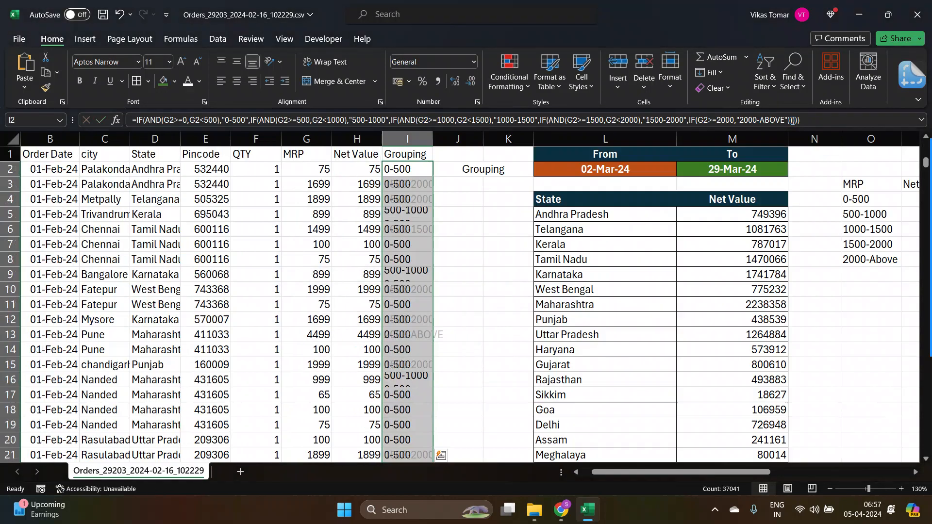
Review the Grouping results against MRP values and formulas down column I, returning to the header.
key("Up")
key("Down")
key("Down")
key("Down")
key("Down")
key("Down")
key("Down")
key("Down")
key("Down")
key("Down")
key("Down")
key("Down")
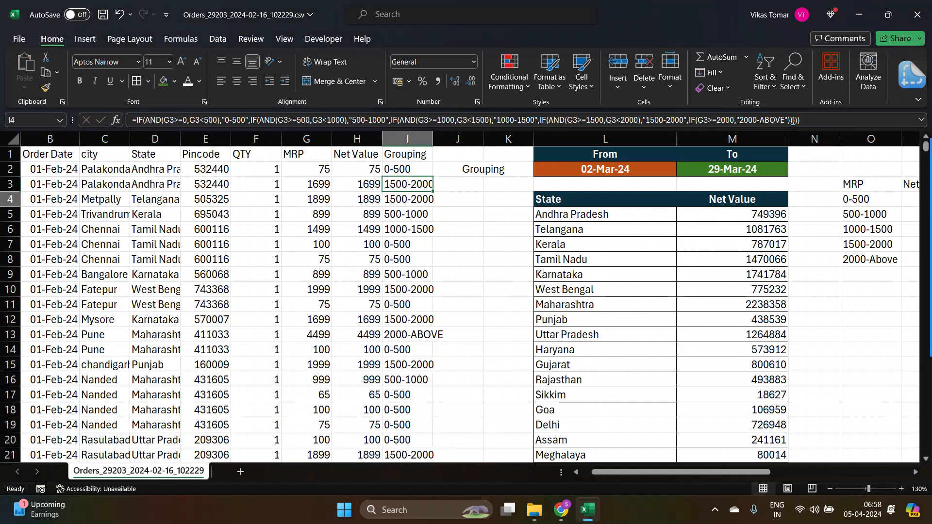
key("Left")
key("Right")
key("Down")
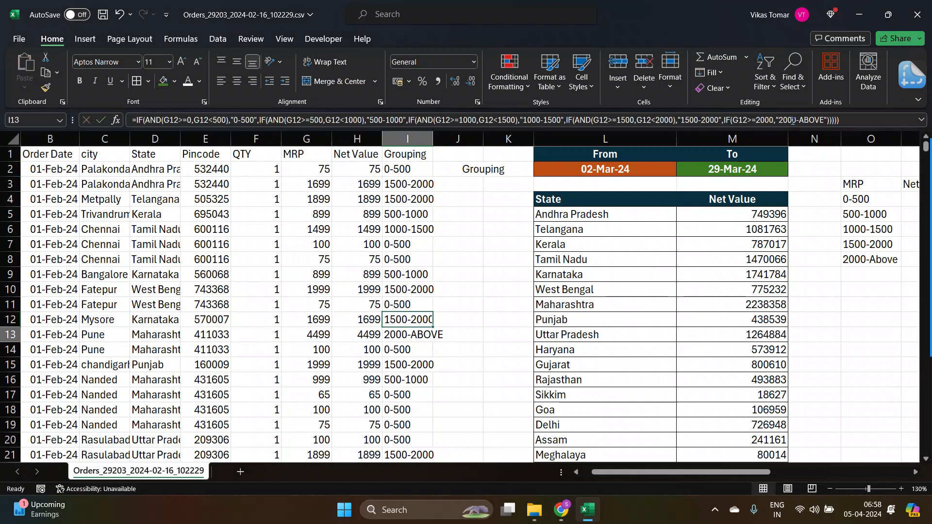
key("Left")
key("Right")
key("Left")
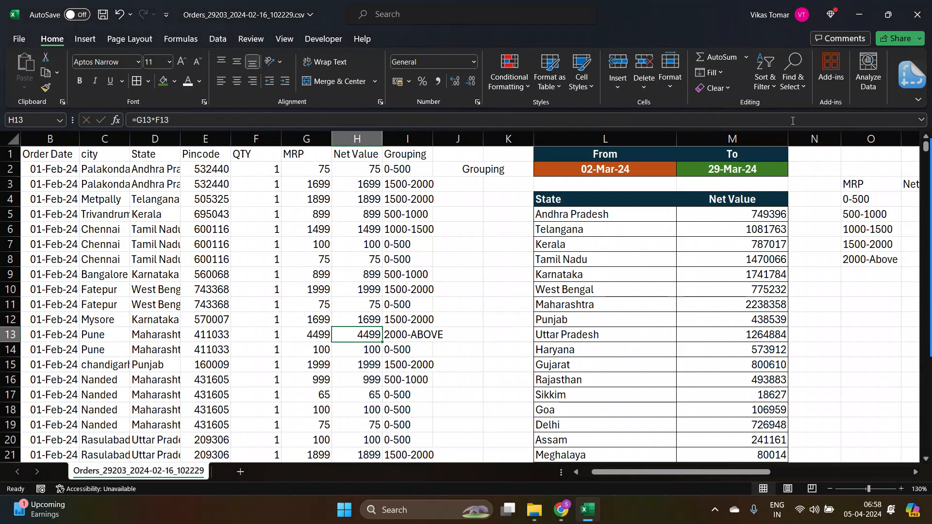
key("Right")
key("Left")
key("Right")
key("Down")
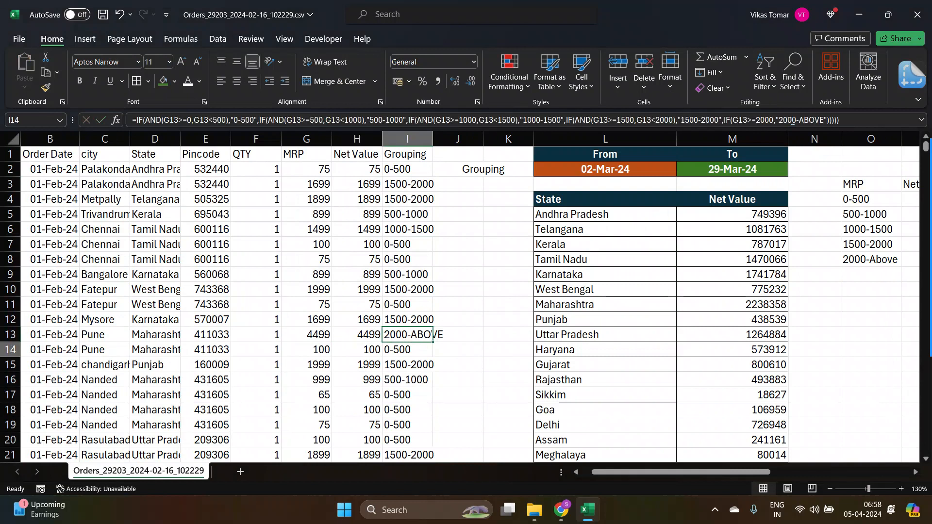
key("Down")
key("Down")
key("Down")
key("Down")
key("Down")
key("Down")
key("Down")
key("ctrl+Up")
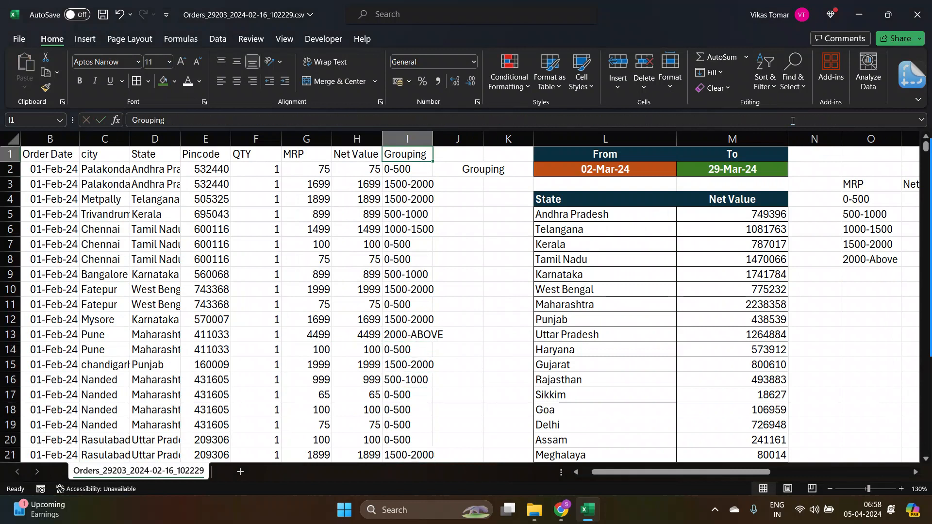
Select the header row of the data and apply AutoFilter to it.
key("shift+Left")
key("ctrl+shift+Left")
key("alt+d")
key("f")
key("f")
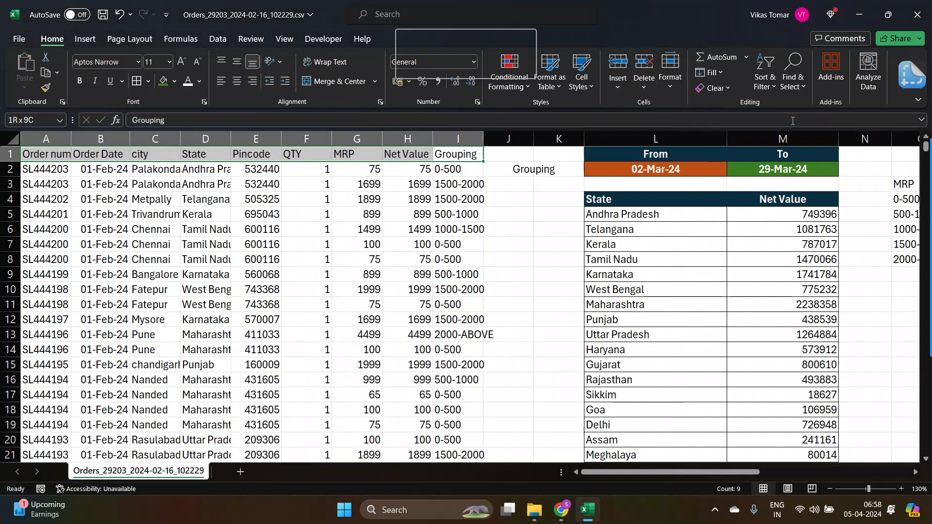
Open the Grouping column's filter list to examine its range values, then close it.
key("Down")
key("Up")
key("alt+Down")
key("Down")
key("Down")
key("Down")
key("Down")
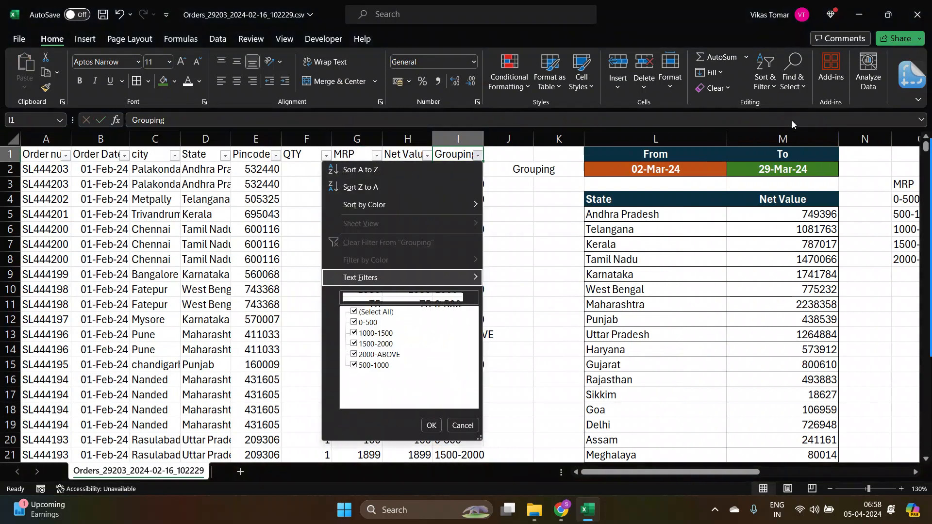
key("Escape")
key("Down")
key("Up")
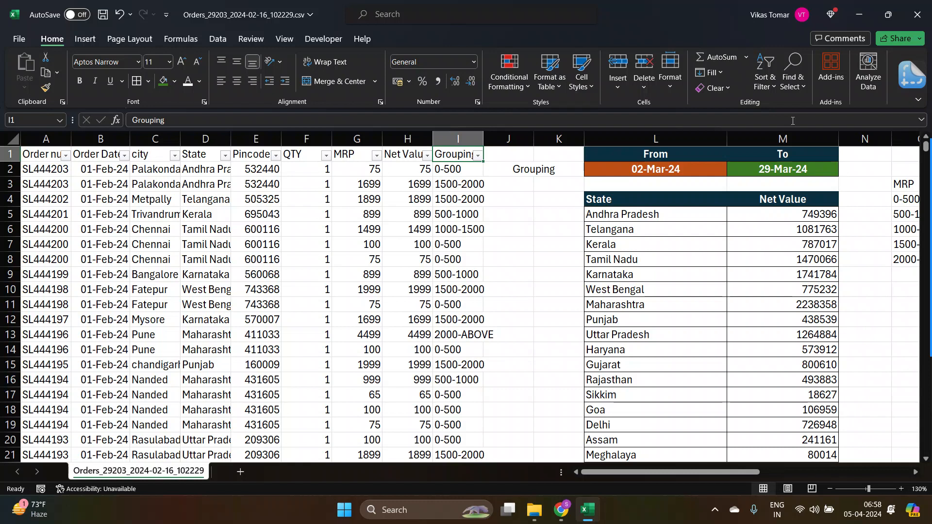
mouse_move(925, 185)
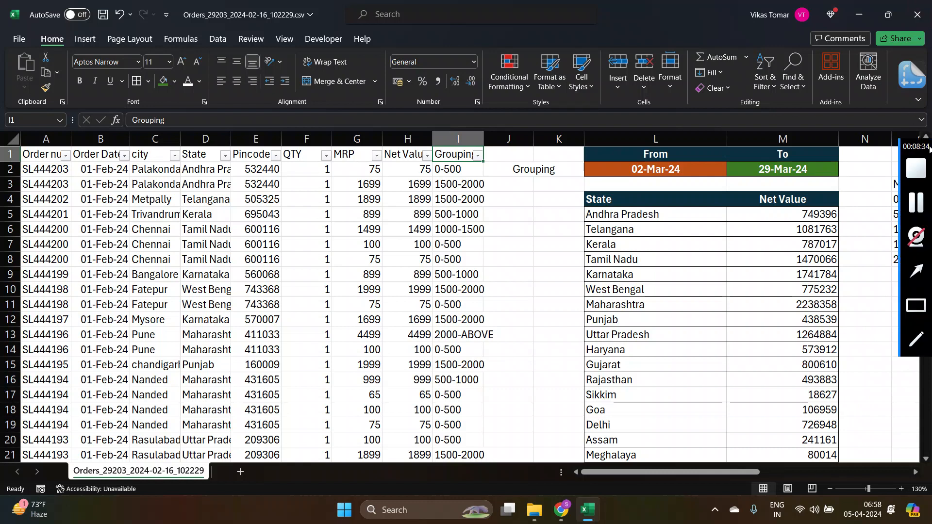